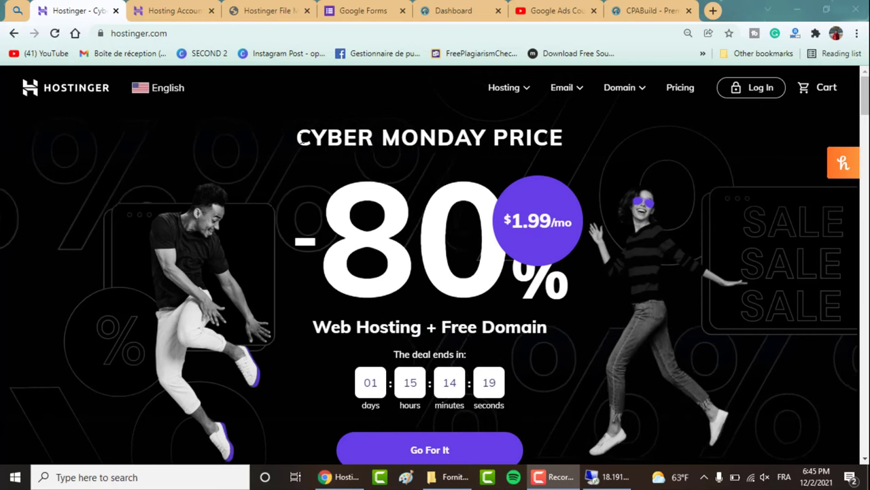
Scroll down Hostinger's offer page, briefly opening and closing the coupon tips panel.
click(300, 138)
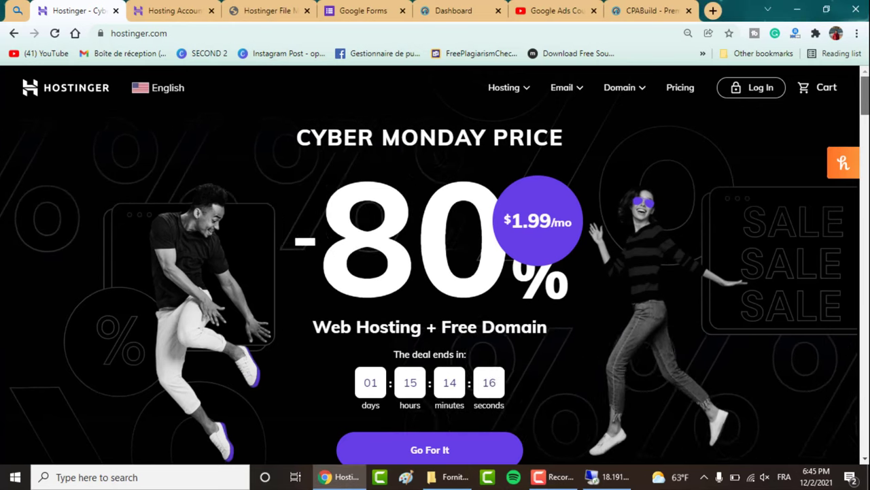
scroll(300, 138, down, 1)
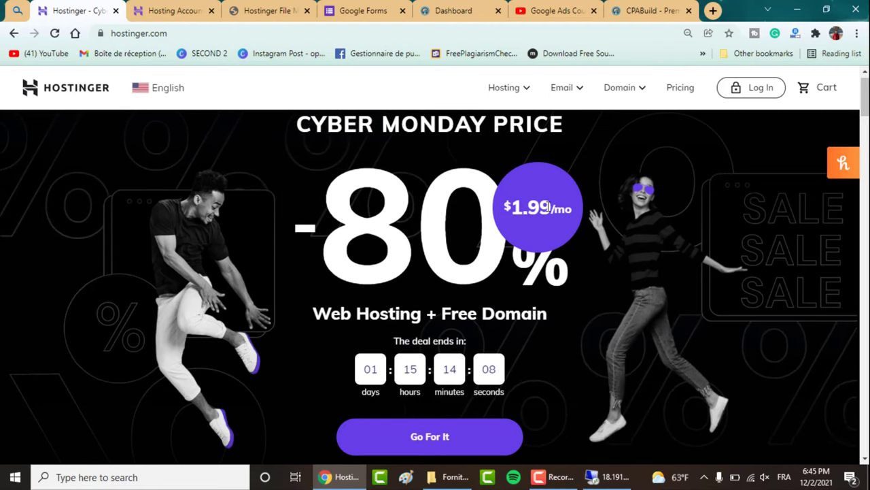
scroll(544, 207, down, 6)
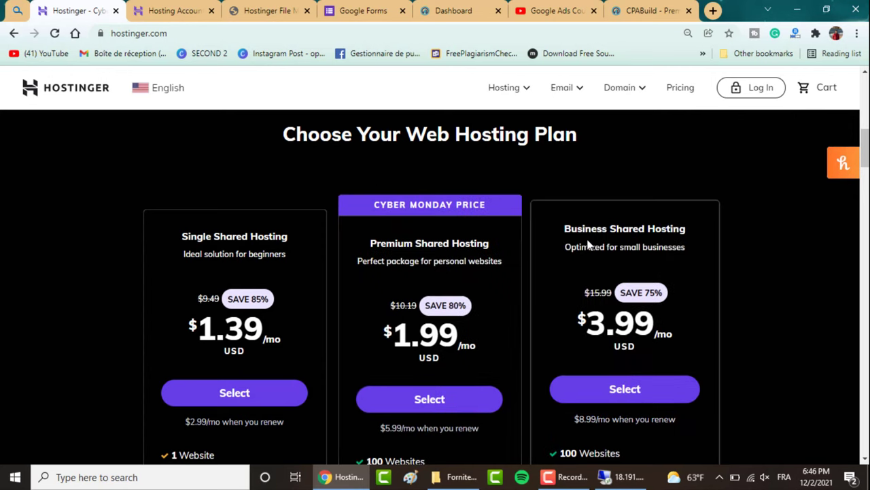
scroll(430, 306, down, 1)
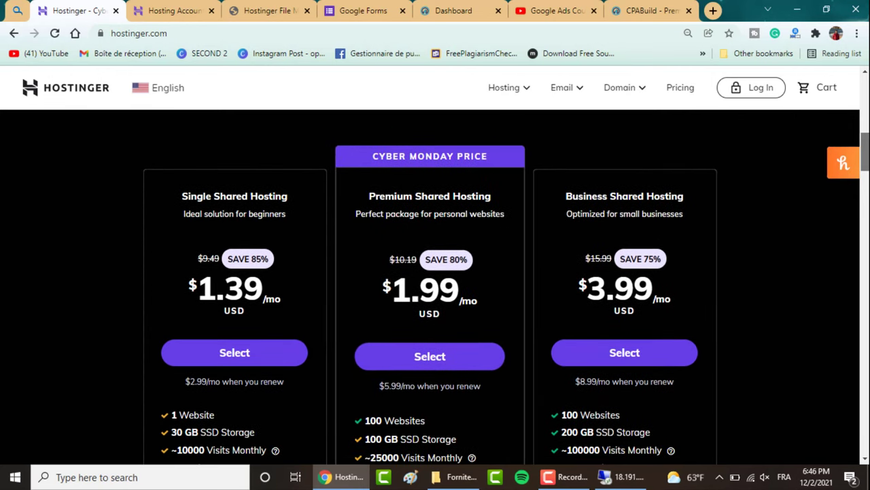
click(843, 162)
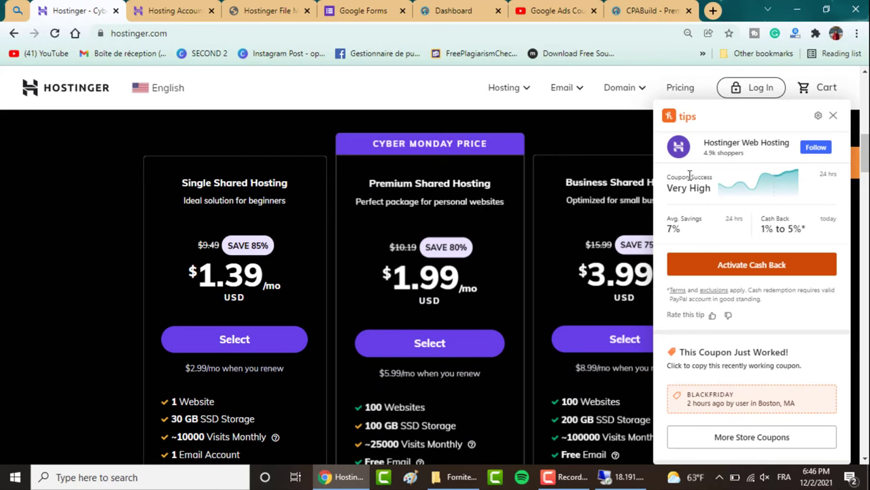
click(833, 115)
Compare the plan features and select Business Shared Hosting (48 months at $3.71/month).
scroll(771, 243, down, 3)
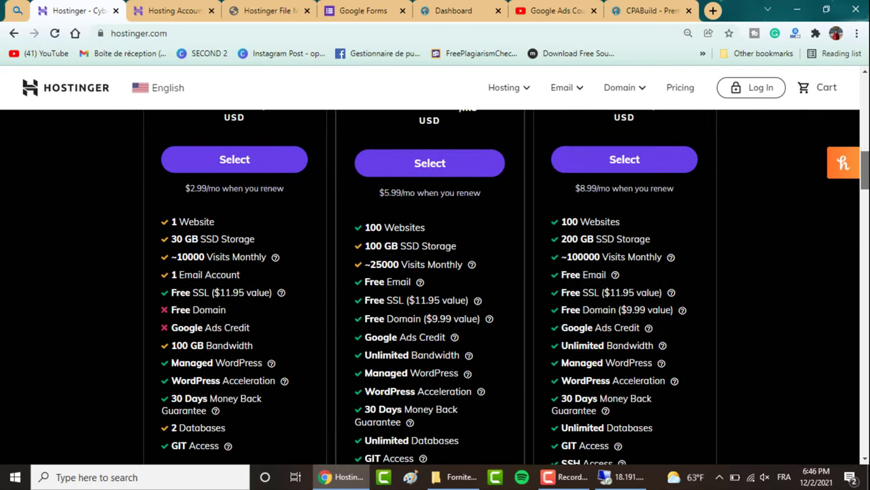
mouse_move(615, 277)
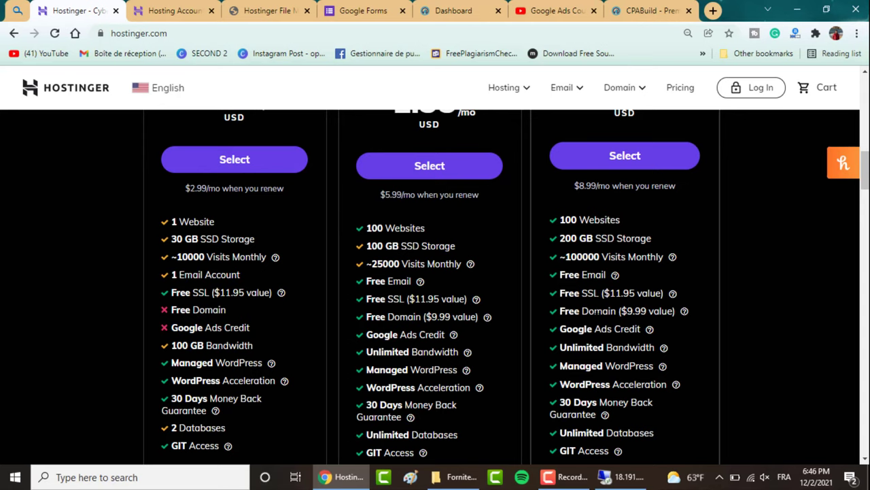
mouse_move(650, 331)
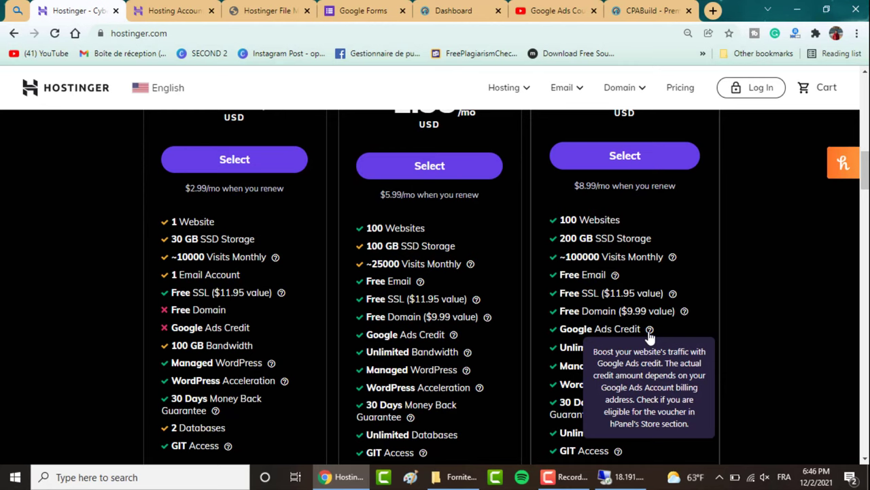
scroll(649, 335, up, 4)
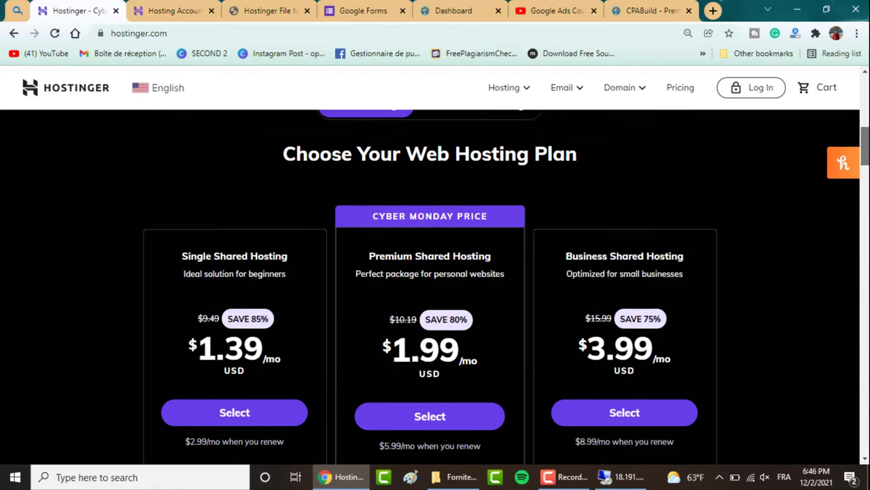
scroll(734, 304, down, 1)
click(634, 361)
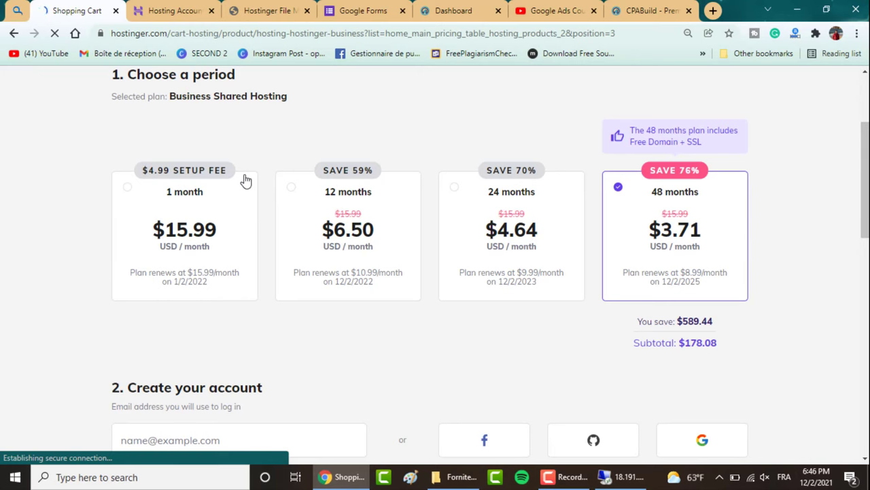
Check the $178.08 Business plan cart down to the payment fields, then go to the Hosting Account dashboard.
scroll(245, 180, down, 8)
scroll(385, 145, up, 2)
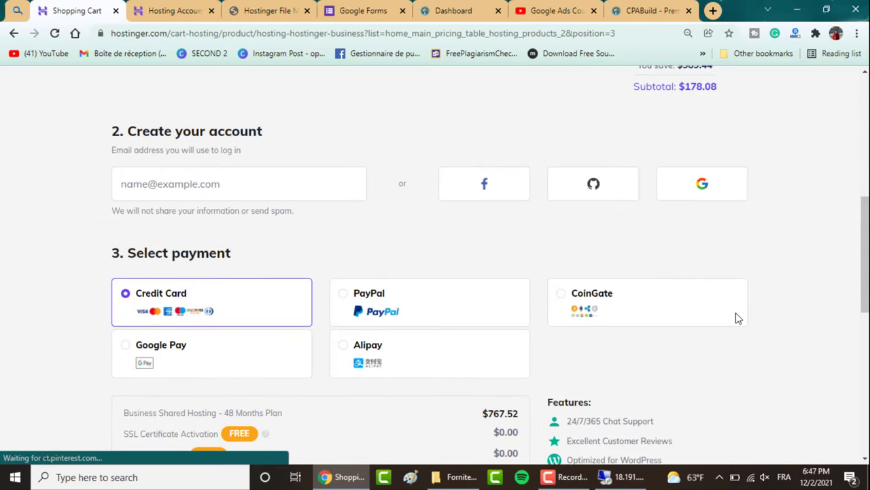
scroll(256, 391, down, 3)
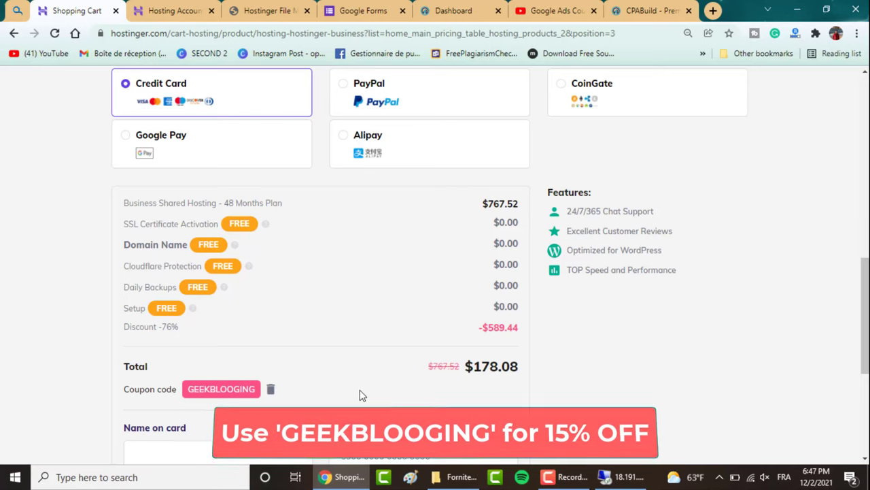
scroll(468, 373, down, 2)
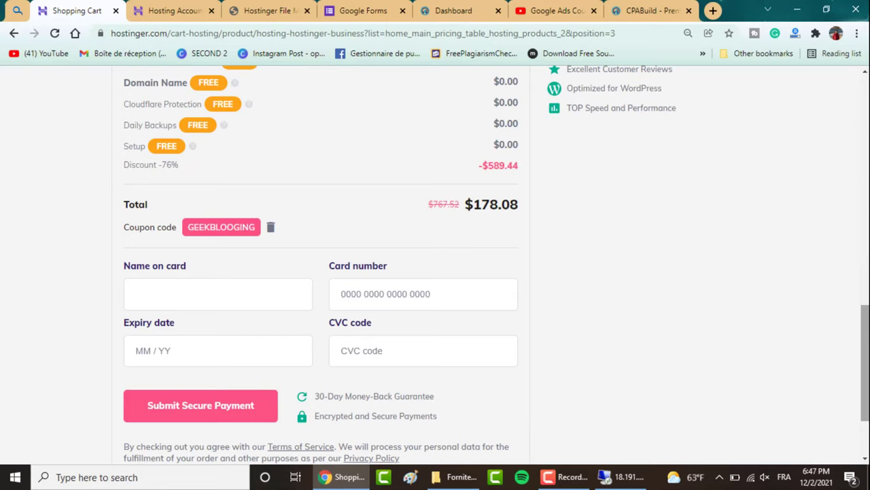
click(171, 9)
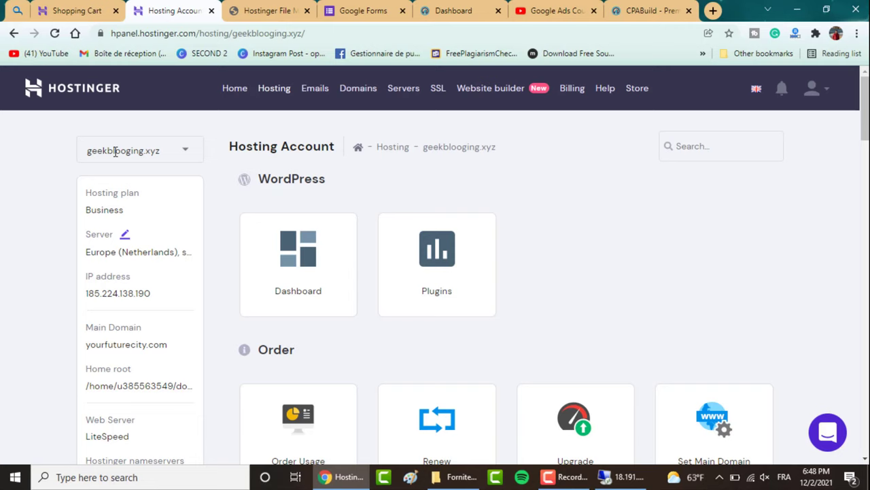
Open File Manager from the Files section and enter geekblogging.xyz's empty public_html folder.
scroll(153, 178, down, 8)
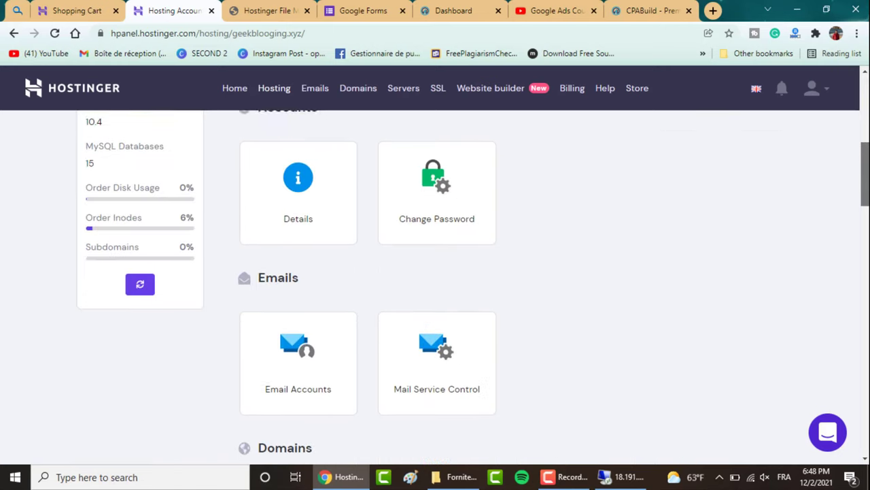
scroll(431, 299, down, 9)
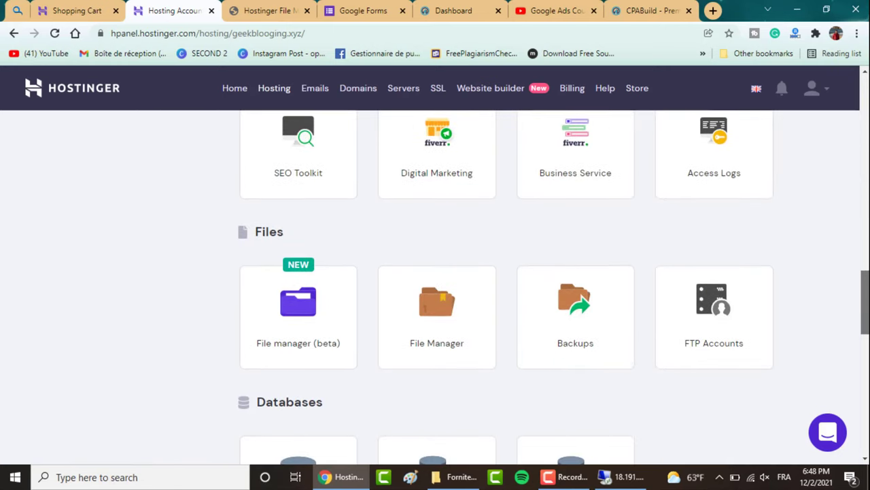
click(427, 296)
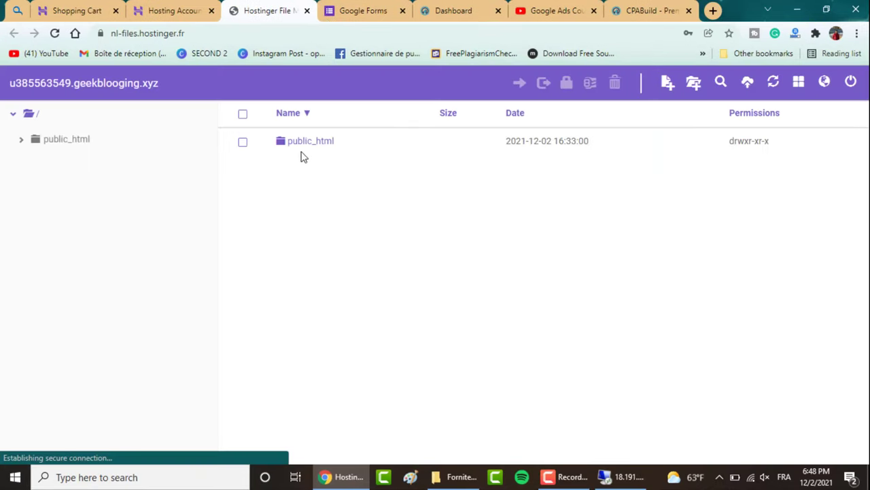
double_click(305, 148)
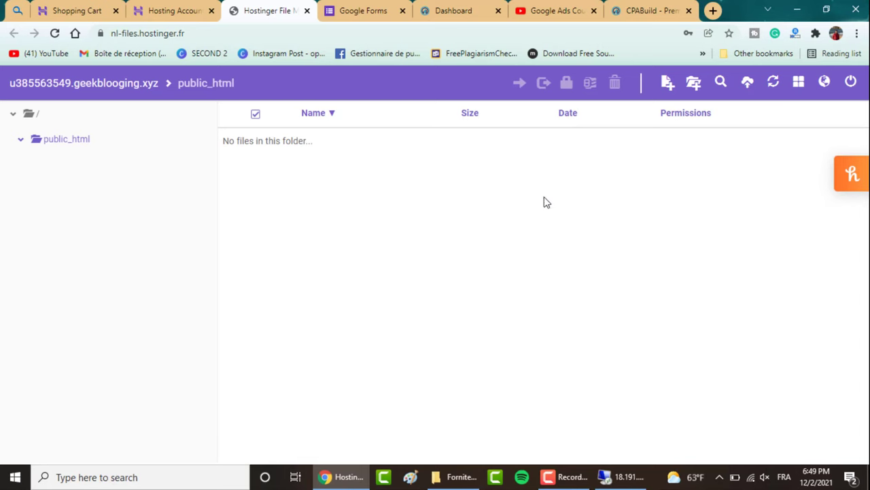
Open the local Download landing-page folder and preview file.html in Chrome, then close it.
click(456, 477)
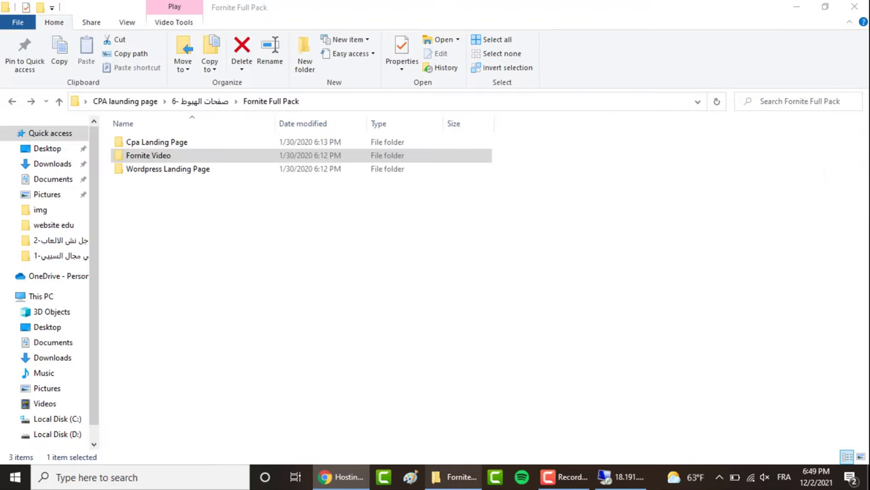
click(12, 102)
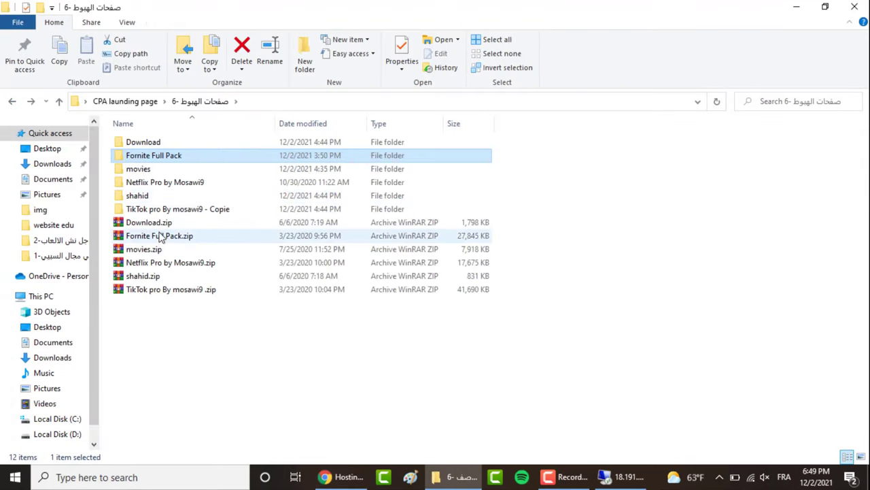
drag(170, 311, 145, 226)
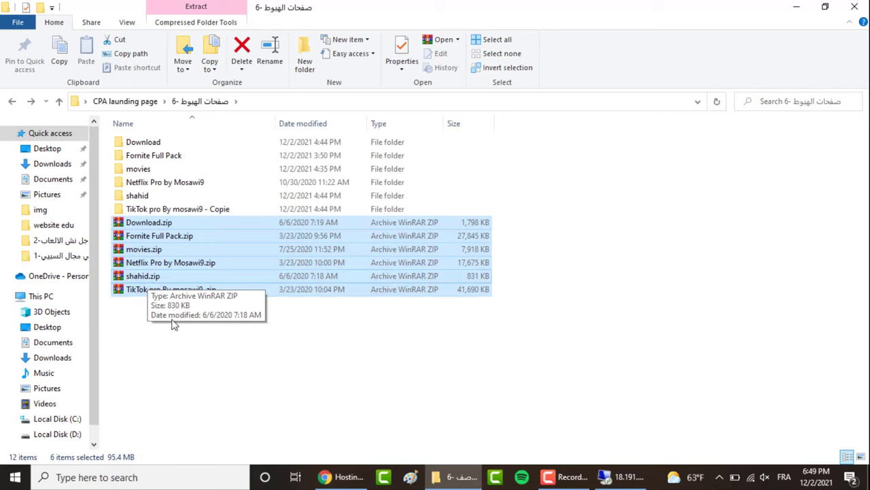
double_click(155, 144)
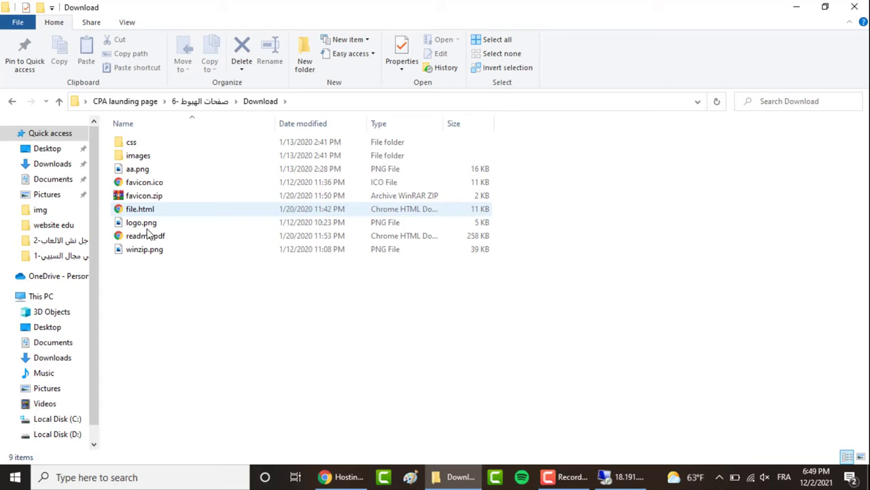
click(140, 211)
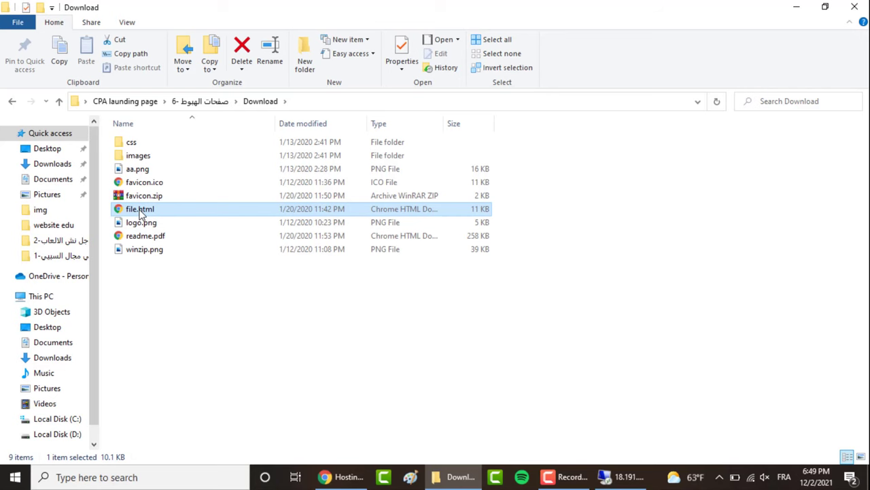
double_click(140, 213)
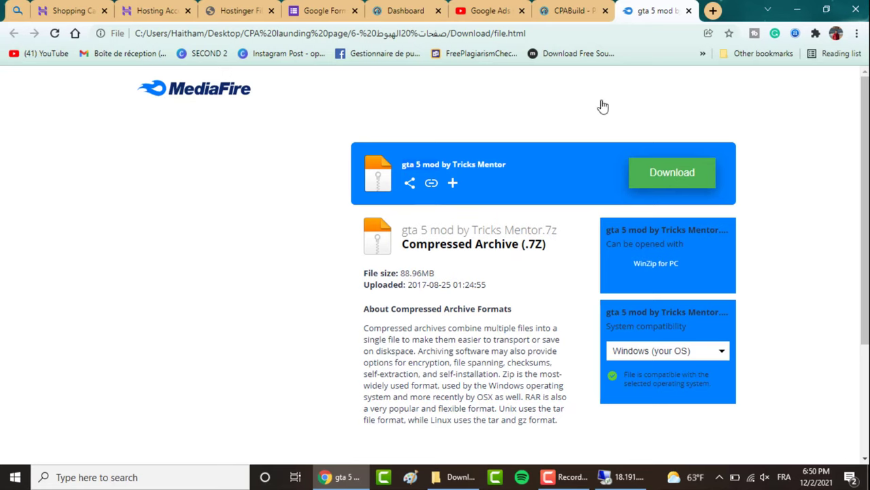
click(689, 11)
Navigate to Fornite Full Pack > Cpa Landing Page > fortnite in File Explorer.
click(454, 477)
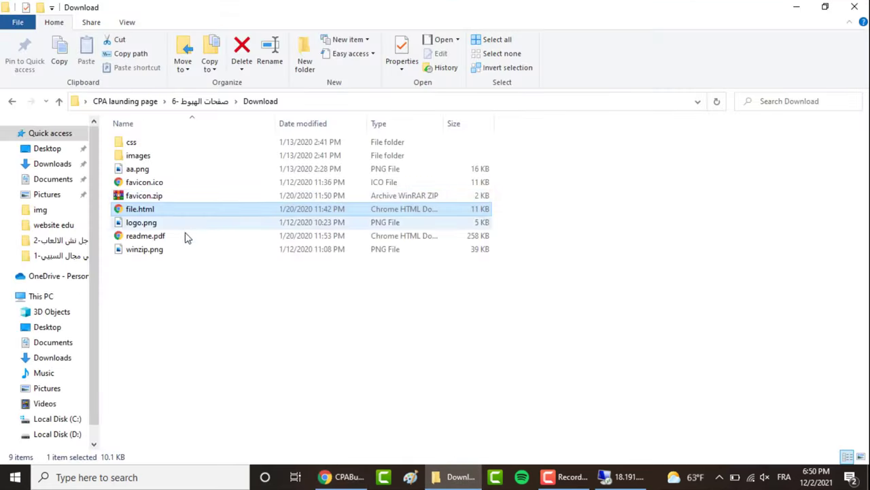
click(11, 101)
double_click(150, 158)
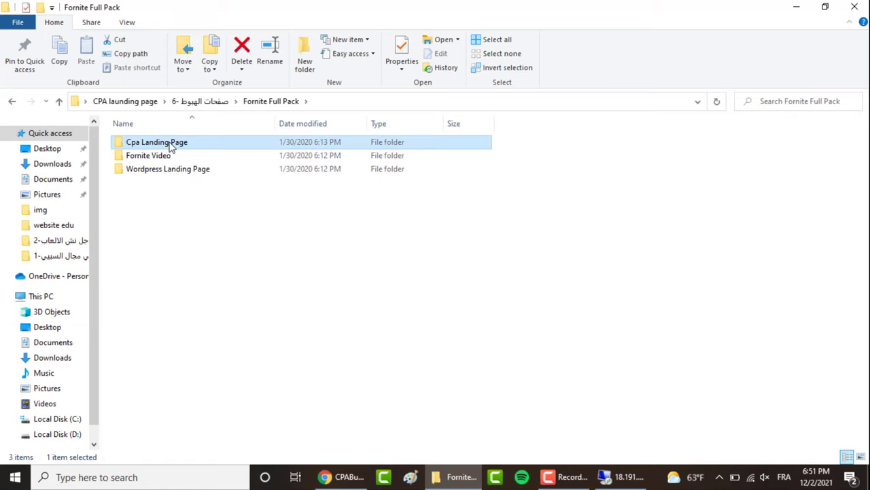
double_click(170, 148)
click(171, 148)
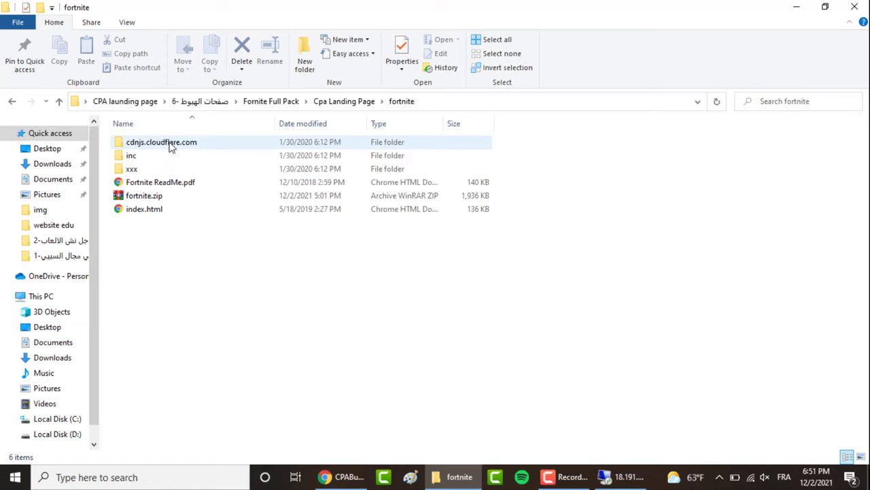
Delete the old fortnite.zip archive from the fortnite folder.
drag(210, 251, 179, 146)
click(197, 235)
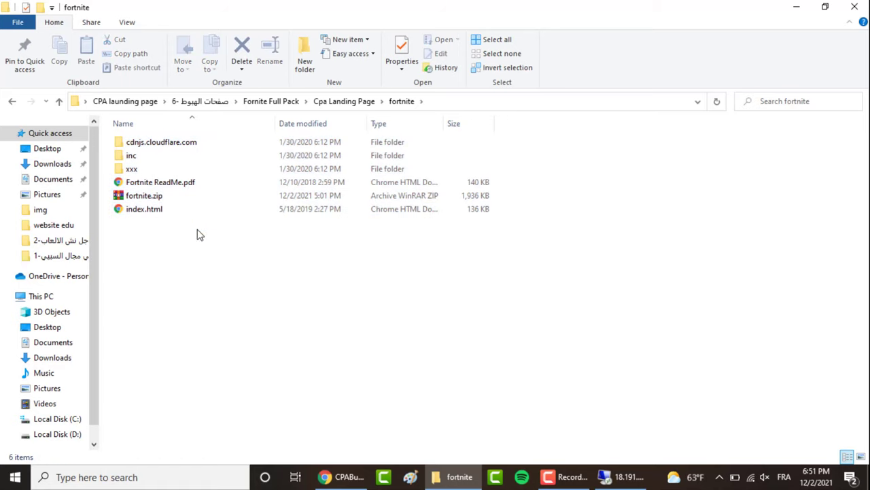
key(ctrl+a)
click(164, 229)
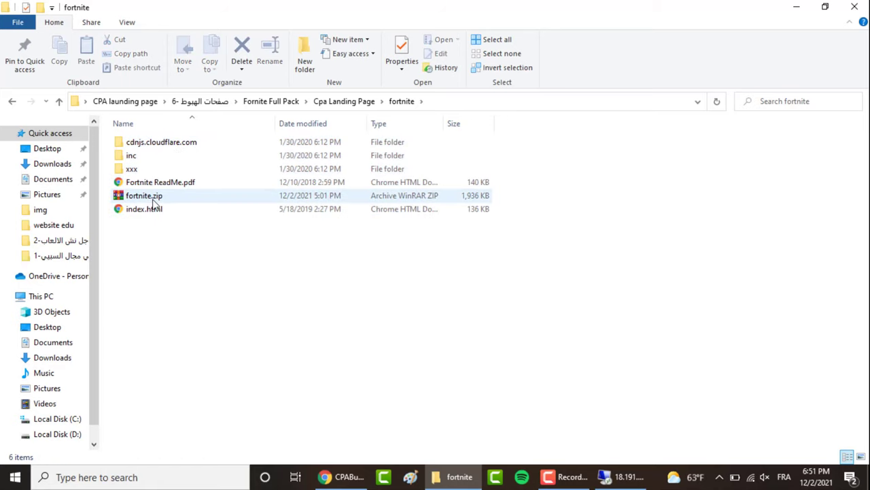
click(152, 198)
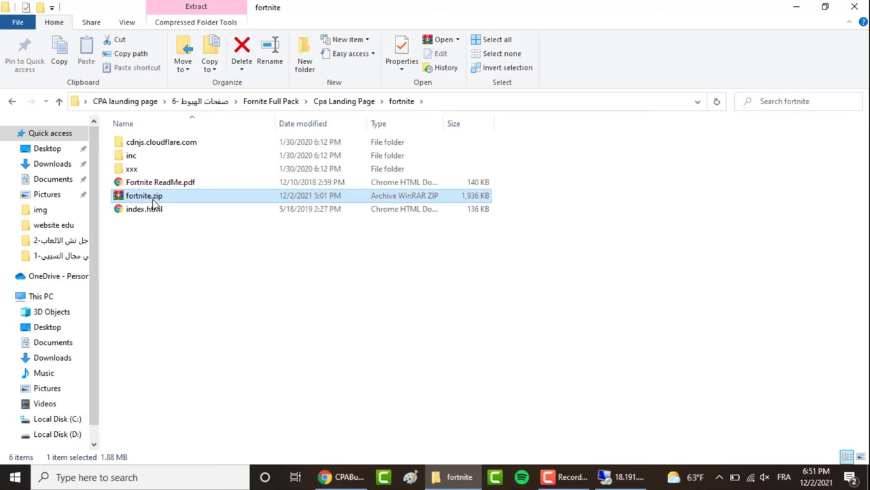
double_click(154, 202)
key(Delete)
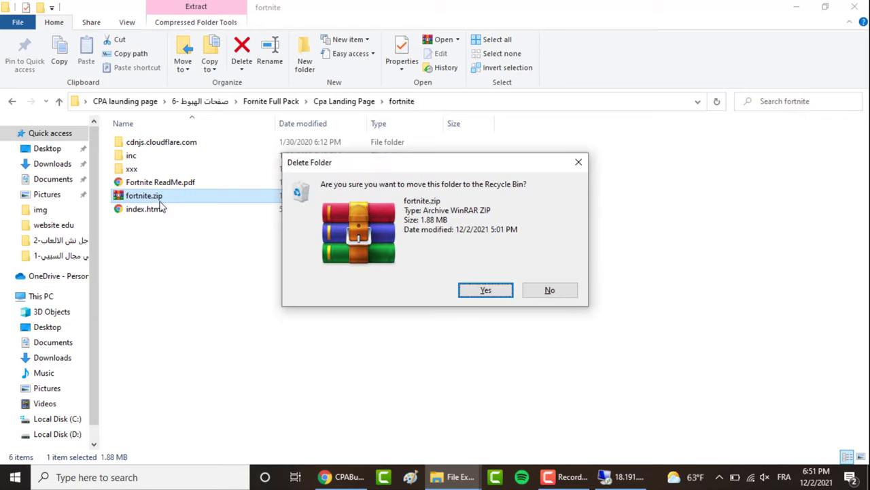
click(503, 291)
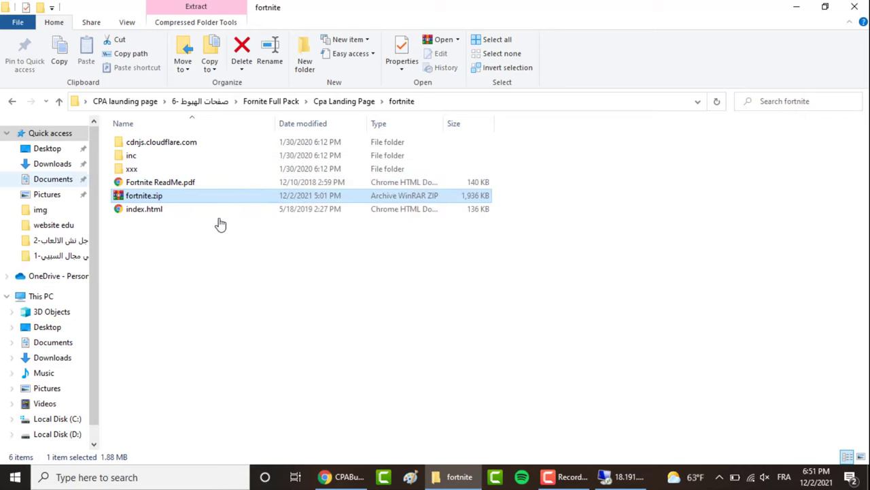
Compress the five landing-page files and folders into a new fortnite.zip with 7-Zip.
drag(218, 219, 181, 143)
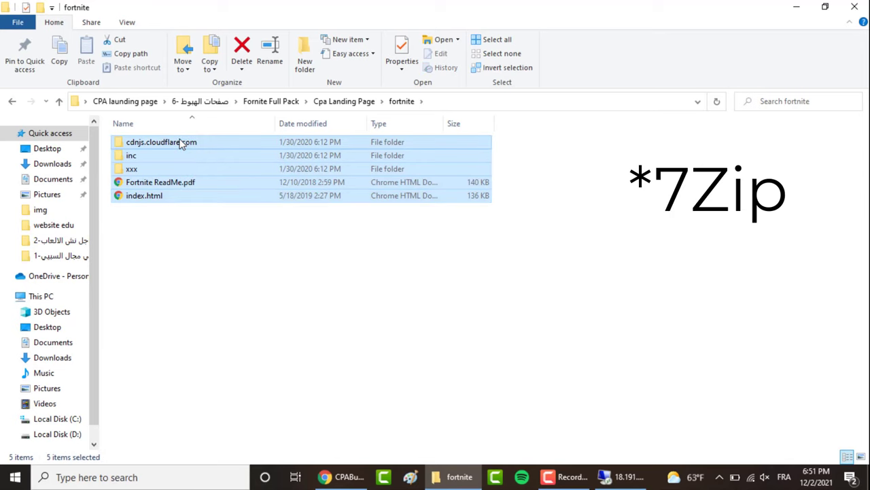
right_click(182, 145)
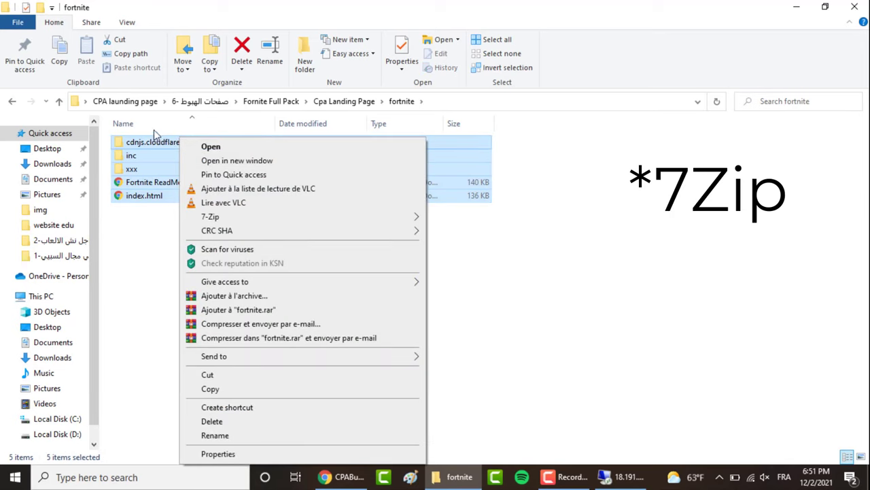
mouse_move(248, 216)
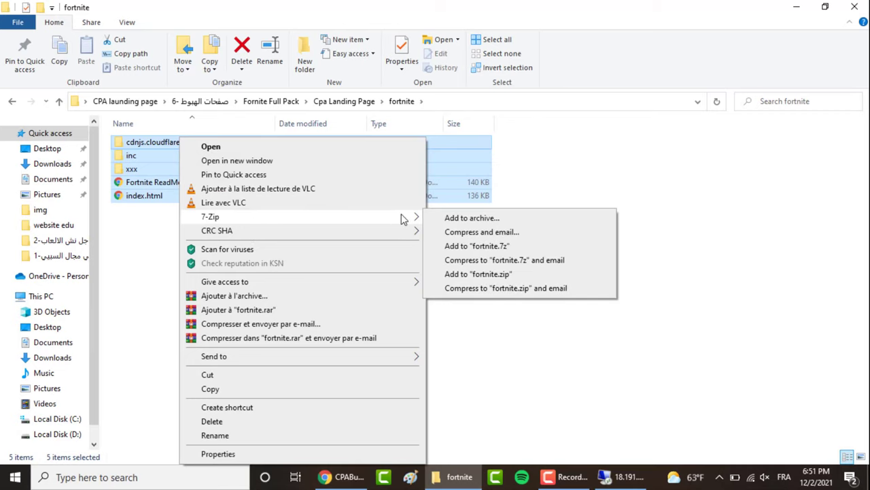
click(480, 274)
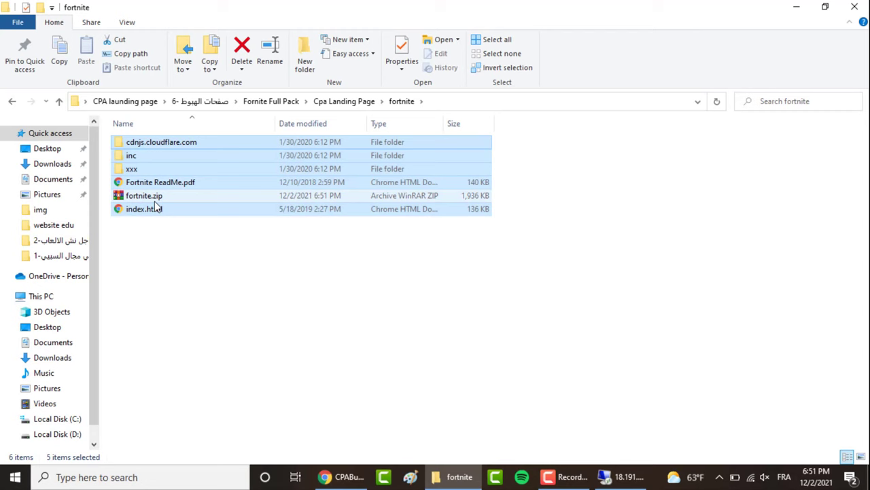
click(155, 199)
Drag fortnite.zip (1.9 MB) from Explorer into the File Manager upload dialog and upload it.
click(332, 476)
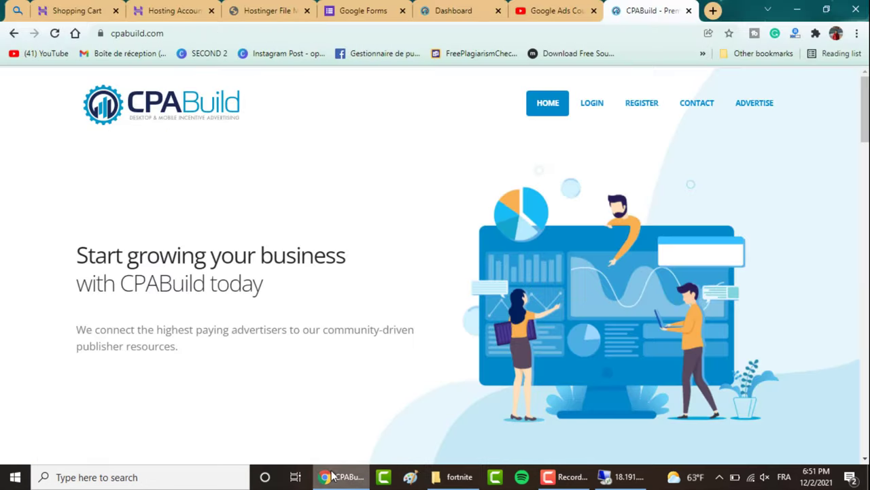
click(272, 8)
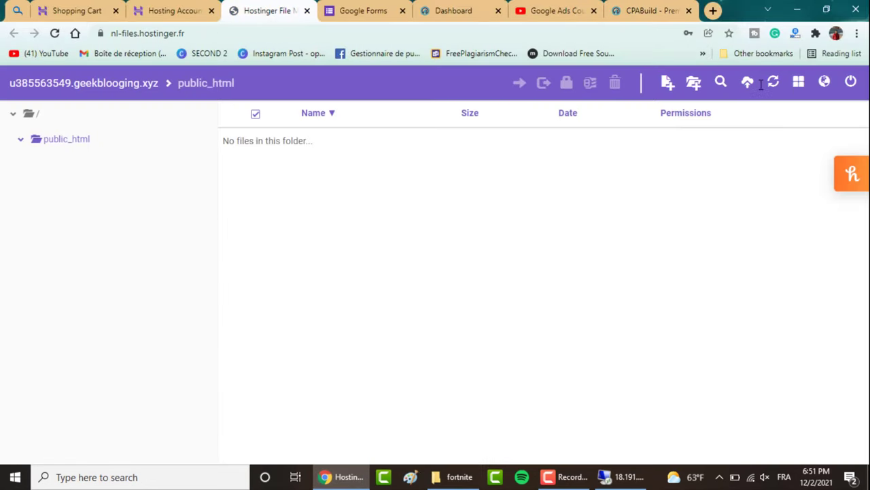
click(747, 82)
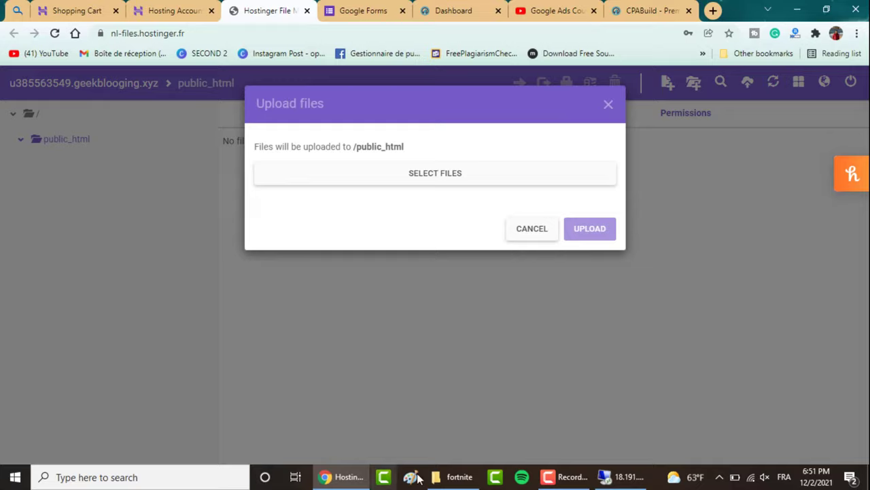
click(451, 477)
drag(244, 200, 423, 170)
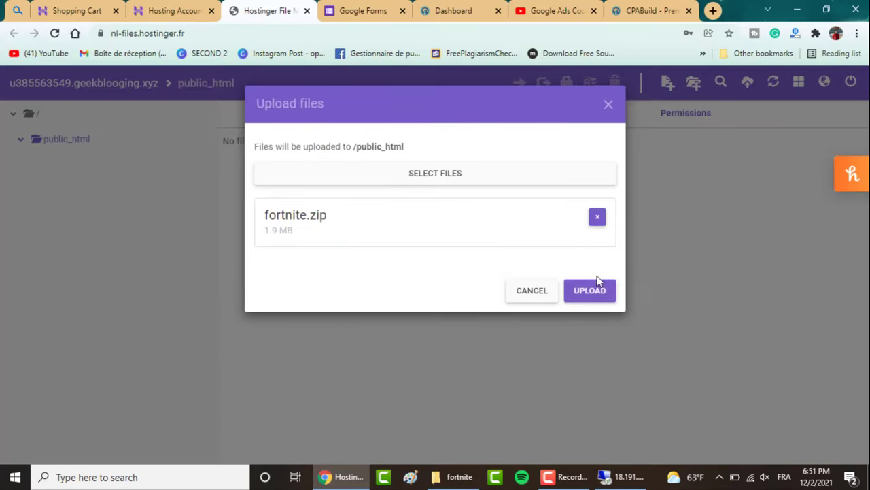
click(590, 292)
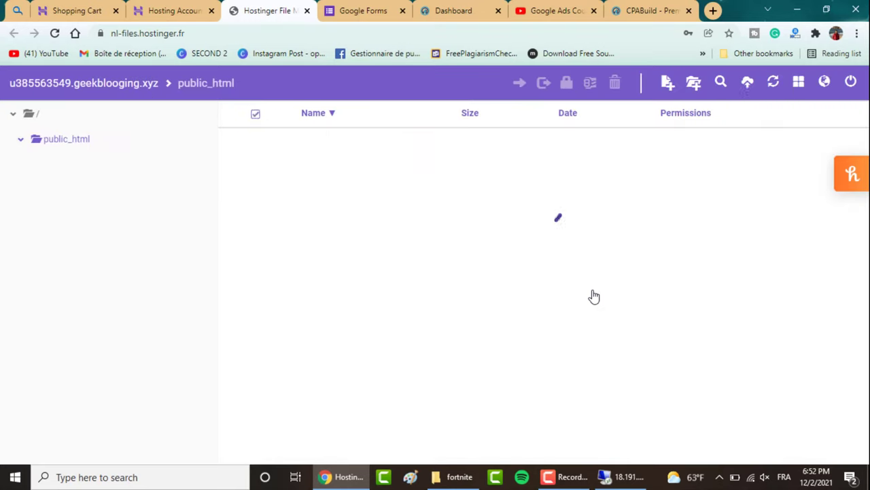
Extract fortnite.zip into public_html itself, using '.' as the folder name.
click(242, 145)
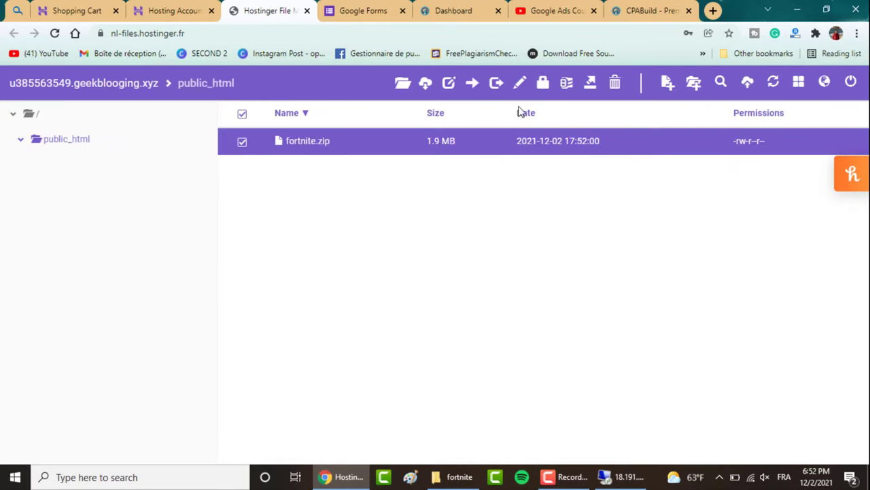
click(591, 84)
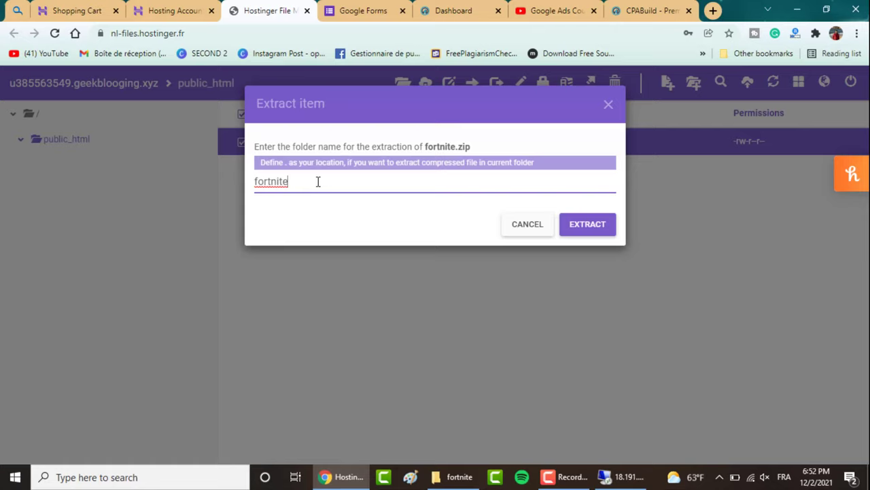
double_click(306, 182)
text(.)
click(586, 230)
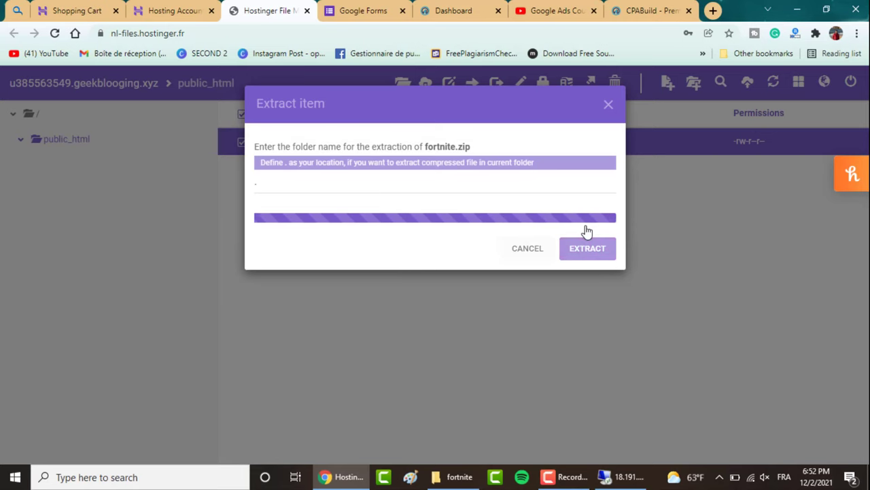
click(611, 117)
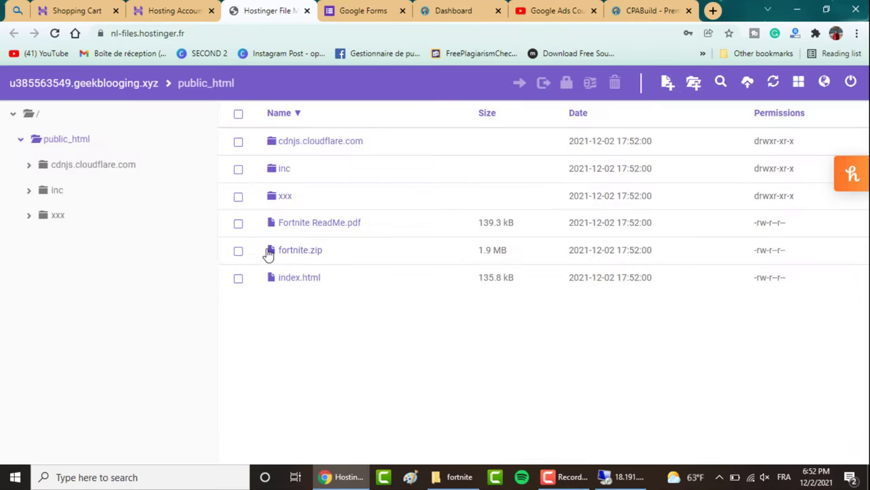
Delete the leftover fortnite.zip from public_html.
click(239, 251)
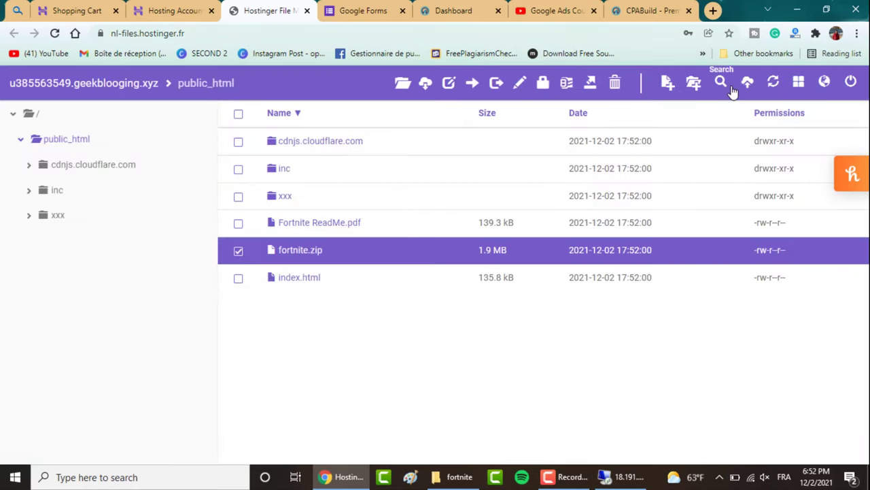
click(615, 82)
click(591, 180)
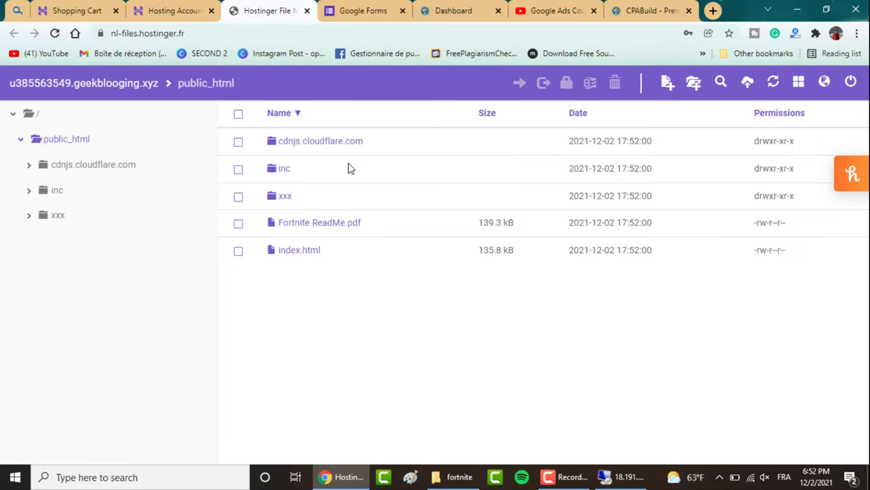
click(857, 33)
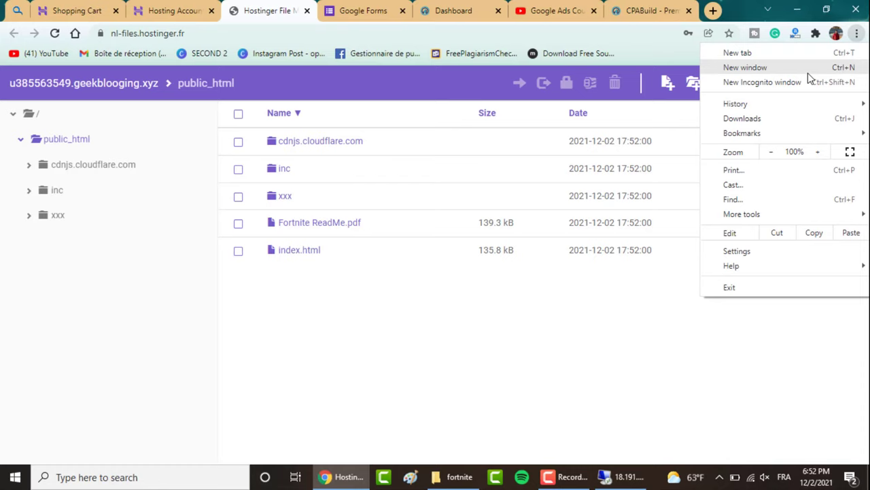
In an incognito window, load geekblogging.xyz and submit a username with PC as the platform.
click(811, 81)
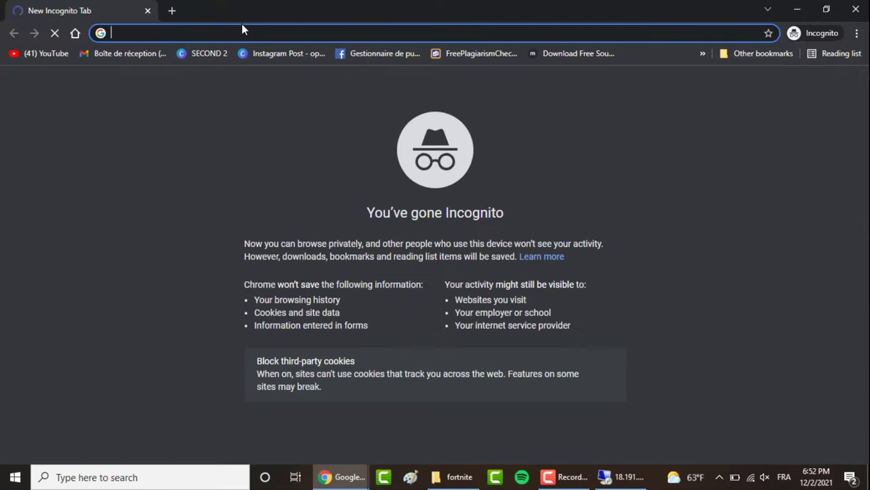
key(ctrl+v)
key(Return)
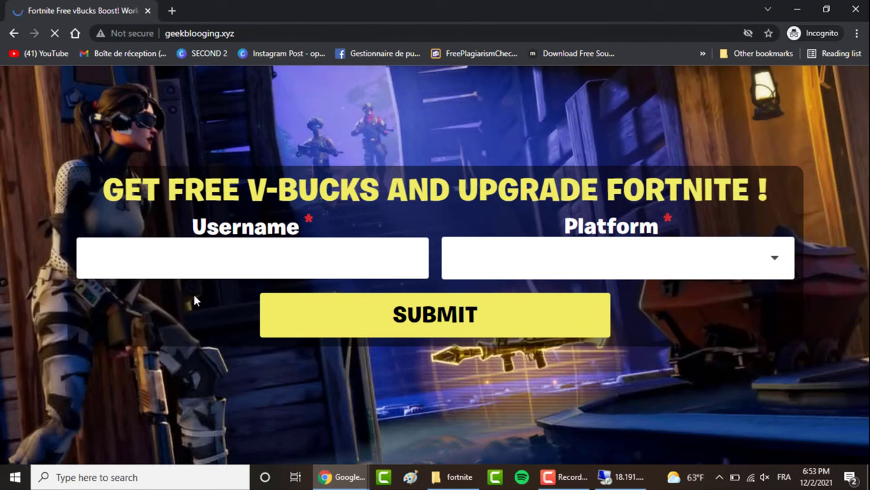
click(325, 268)
text(hihu)
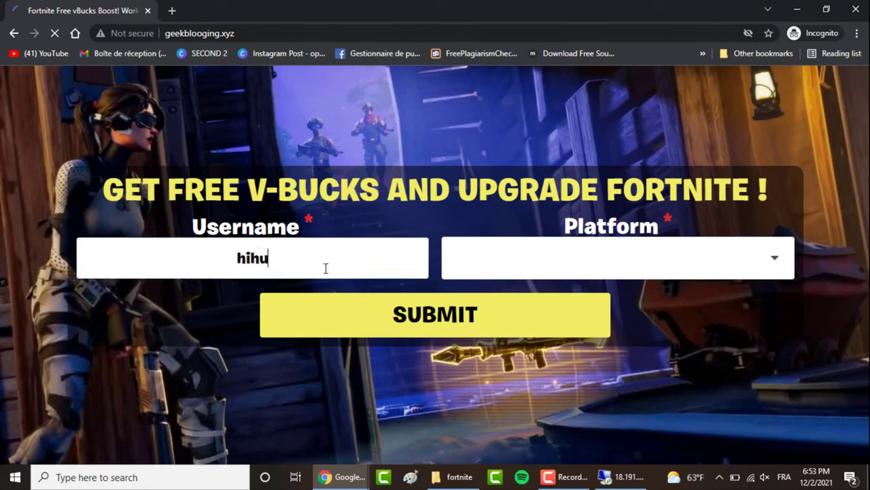
key(BackSpace)
key(BackSpace)
key(BackSpace)
key(BackSpace)
text(geekb)
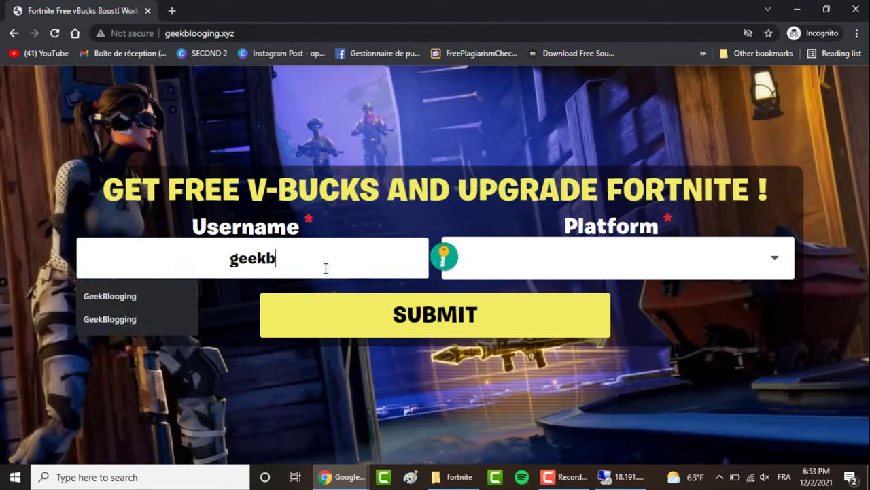
text(looging)
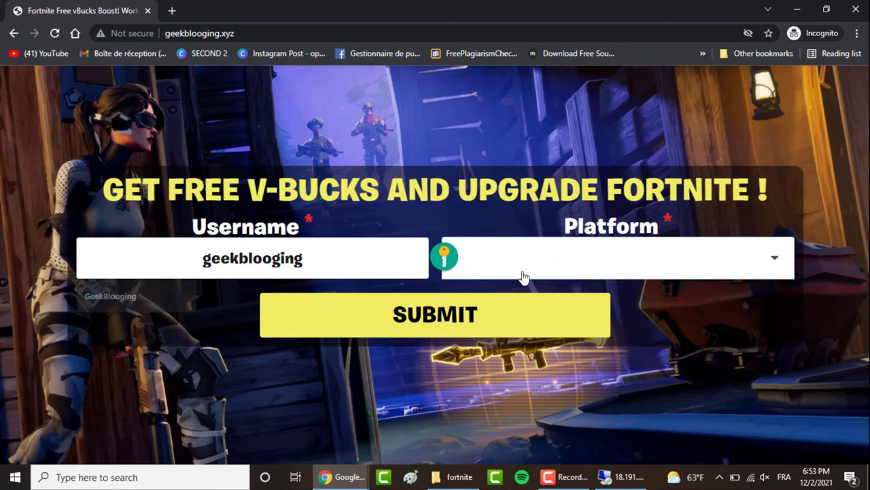
click(521, 276)
click(613, 292)
click(438, 323)
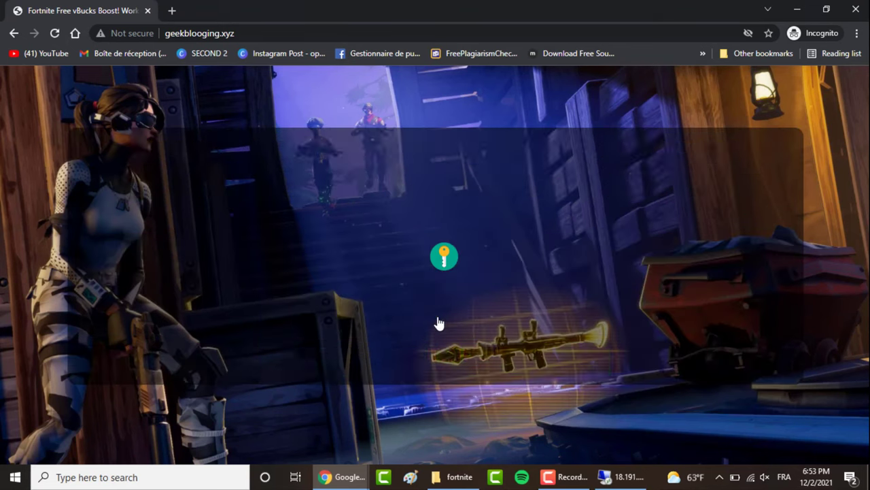
Choose 1,000 V-Bucks with the Standard upgrade, confirm, and close the private window.
click(207, 286)
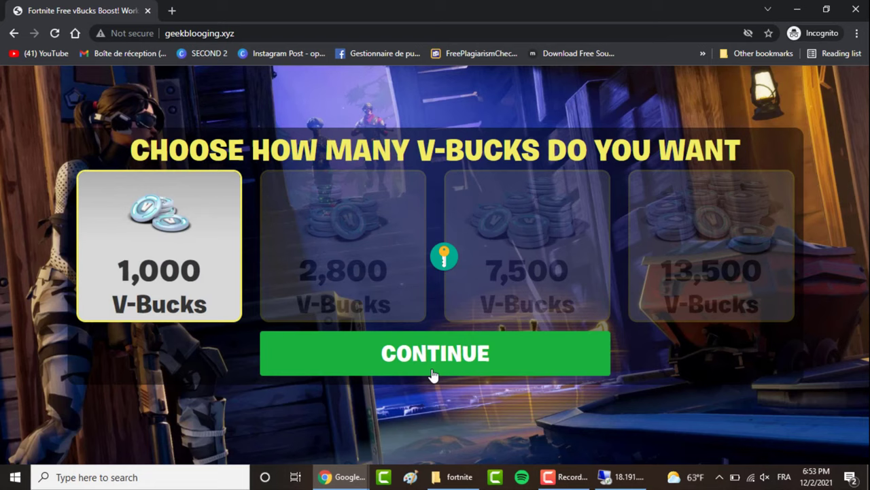
click(434, 374)
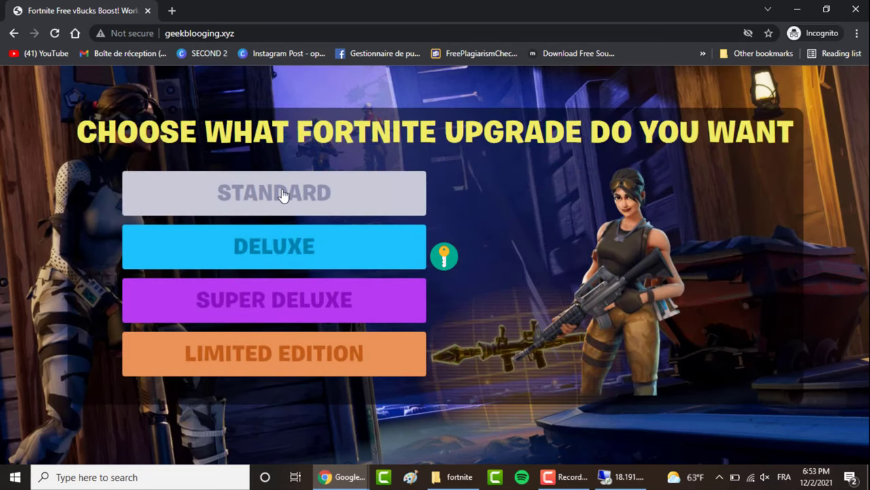
click(284, 194)
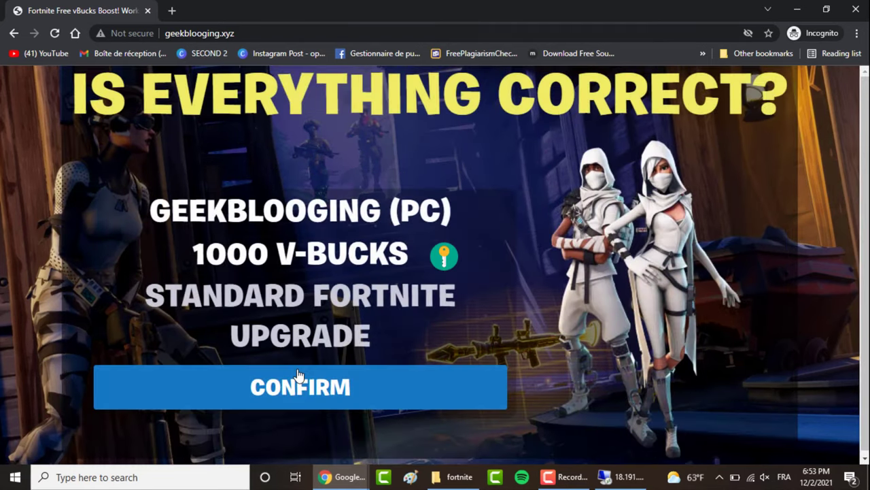
click(299, 378)
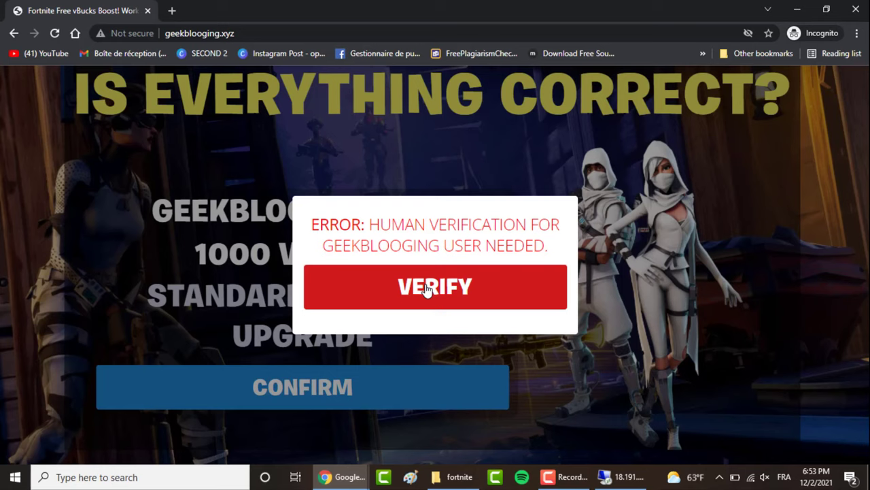
click(856, 9)
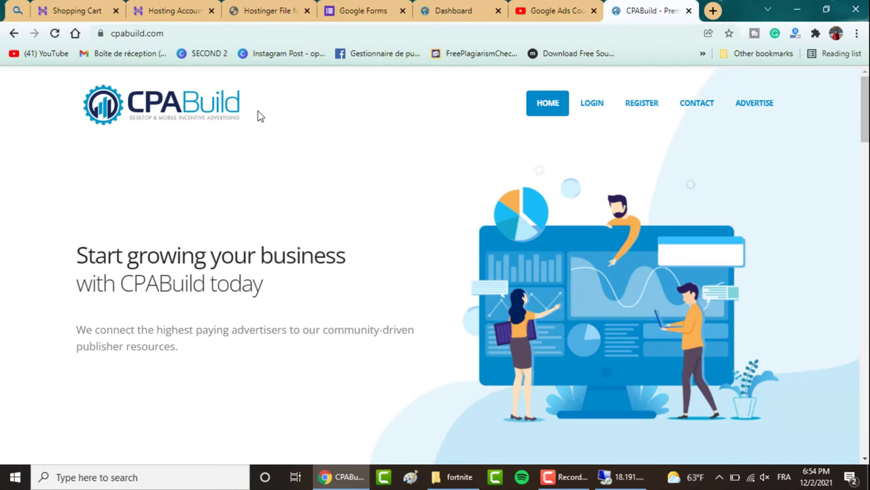
Log in to CPABuild and open Build/Modify Locker with the Visual Editor by Prime base template.
click(583, 105)
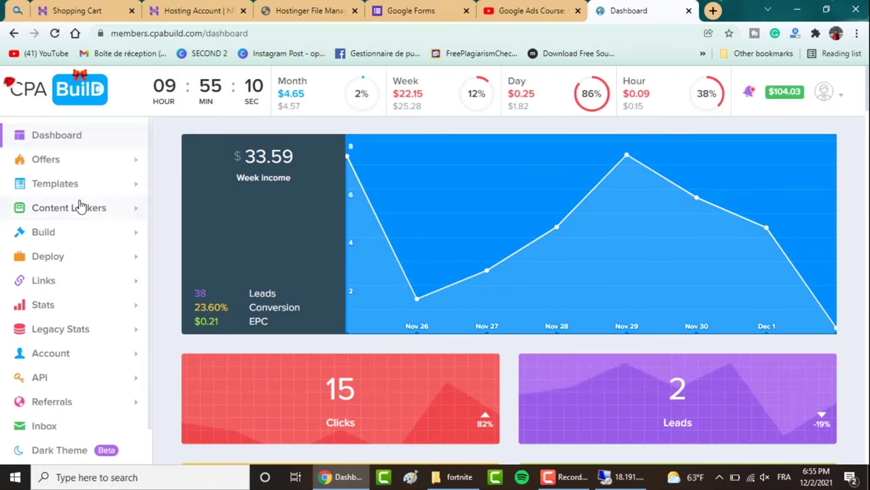
click(80, 206)
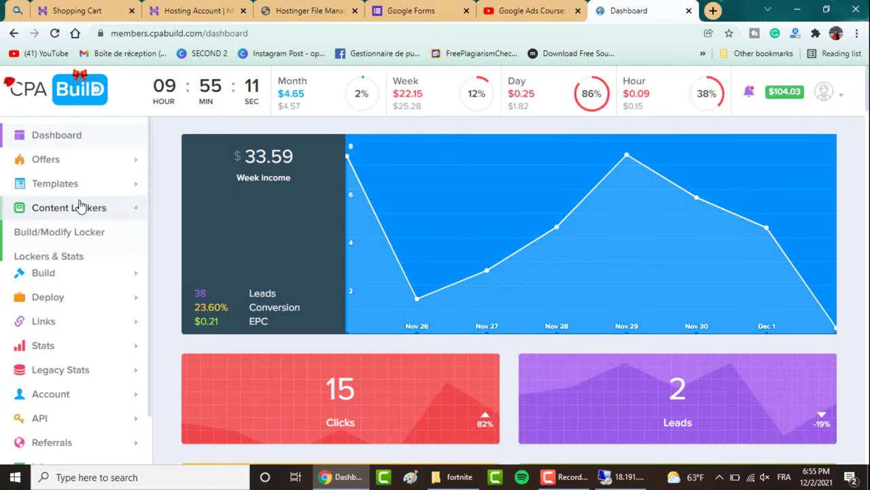
click(48, 233)
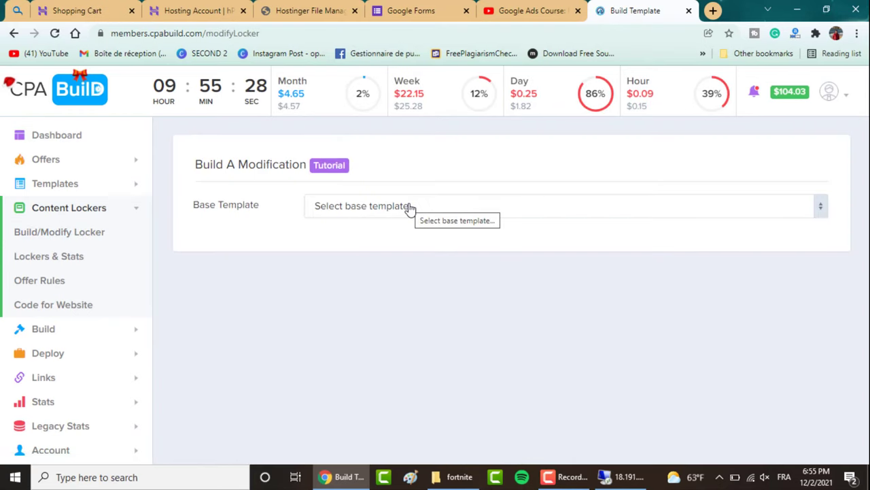
click(410, 207)
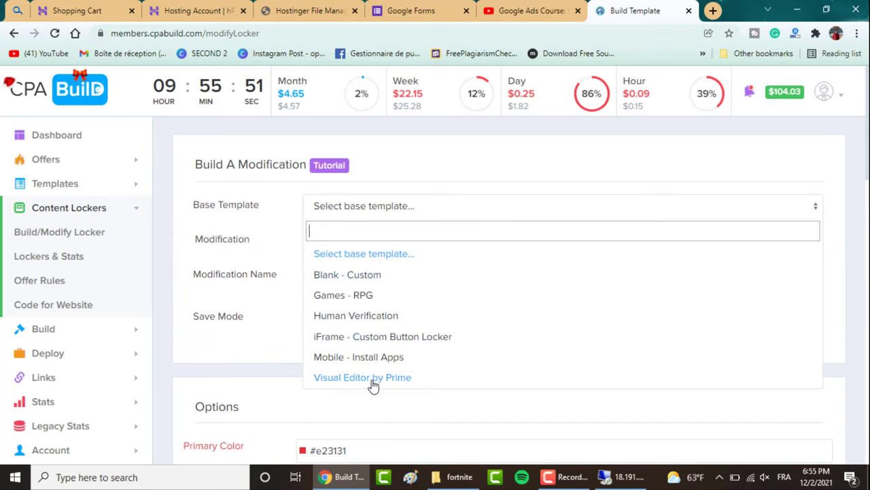
click(368, 378)
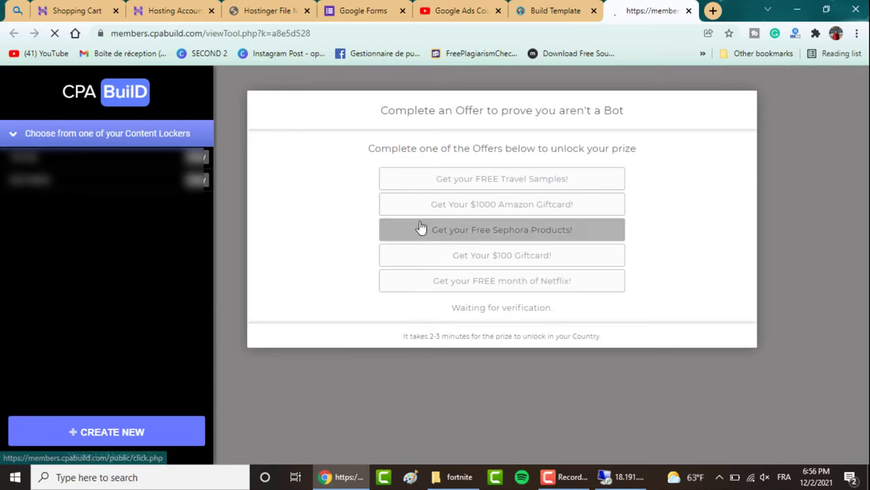
Name the new locker 'Fortnite', then pick Fortnite Blue Locker from the theme list.
click(119, 430)
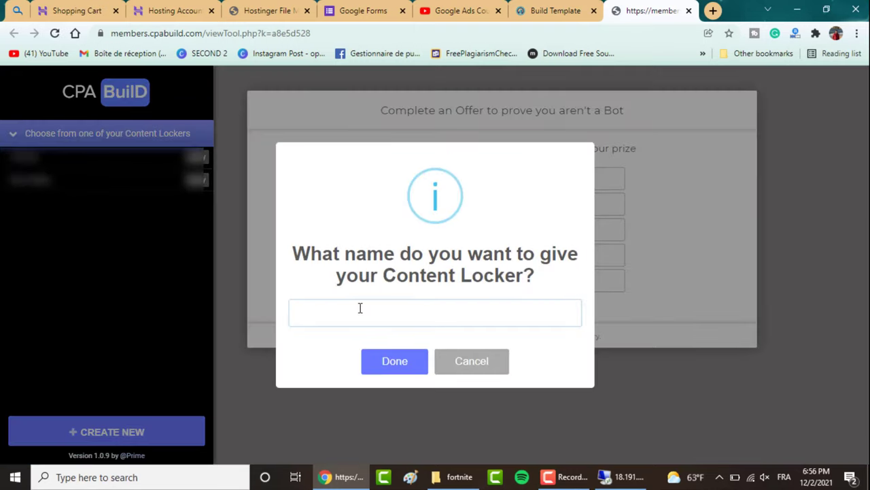
text(Fortnite)
click(377, 357)
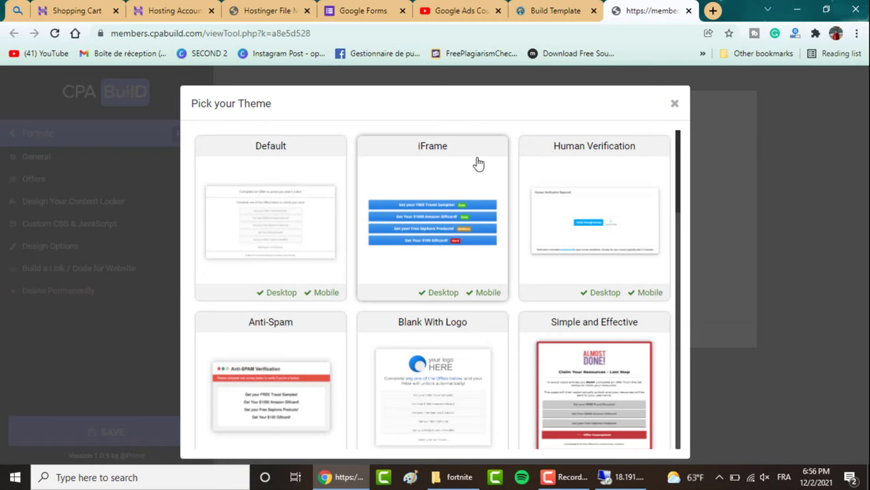
scroll(682, 263, down, 4)
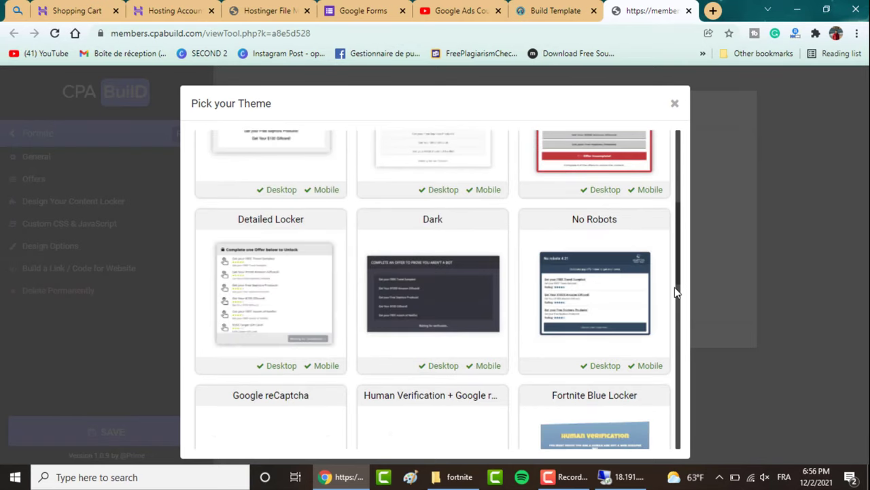
mouse_move(676, 292)
mouse_down()
mouse_move(680, 379)
mouse_move(678, 281)
mouse_up()
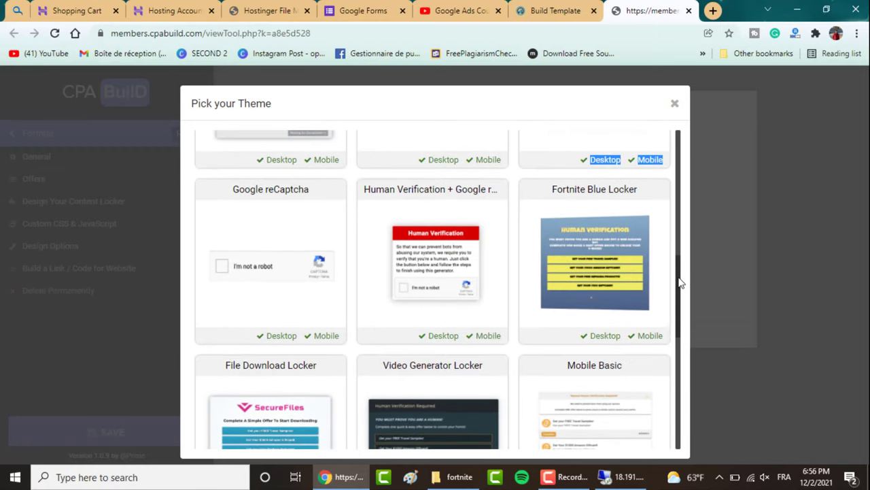
click(602, 263)
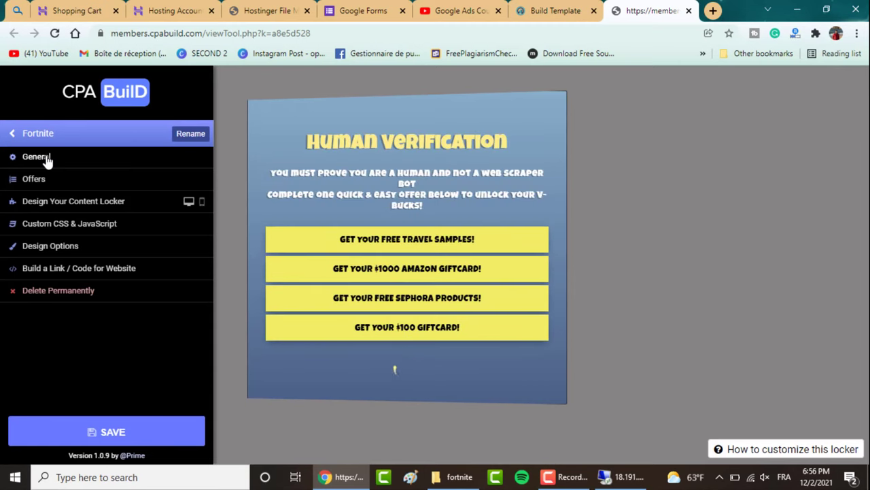
In the General and Offers settings, set Number of Offers to 5 and Payout Required to 10 cents.
click(37, 157)
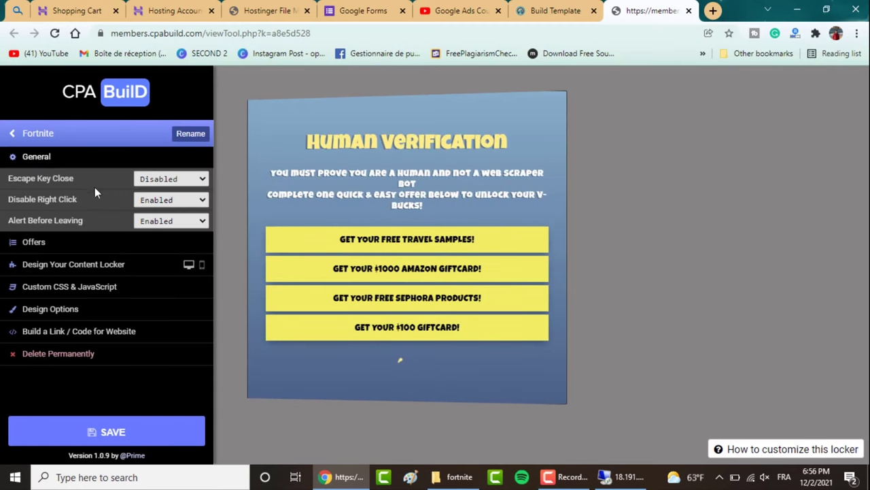
click(57, 243)
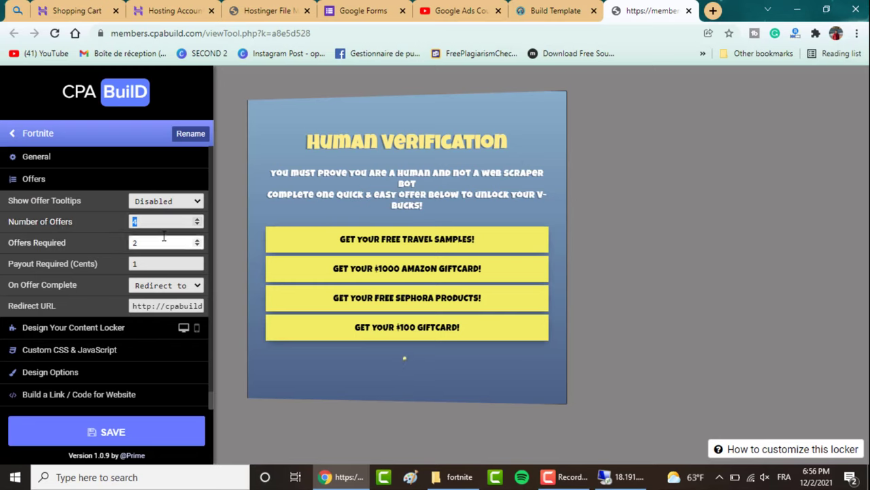
text(5)
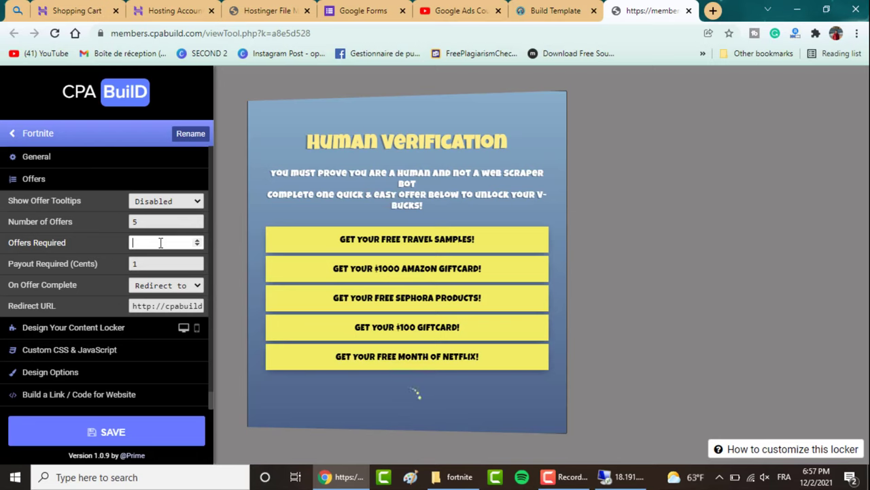
click(157, 246)
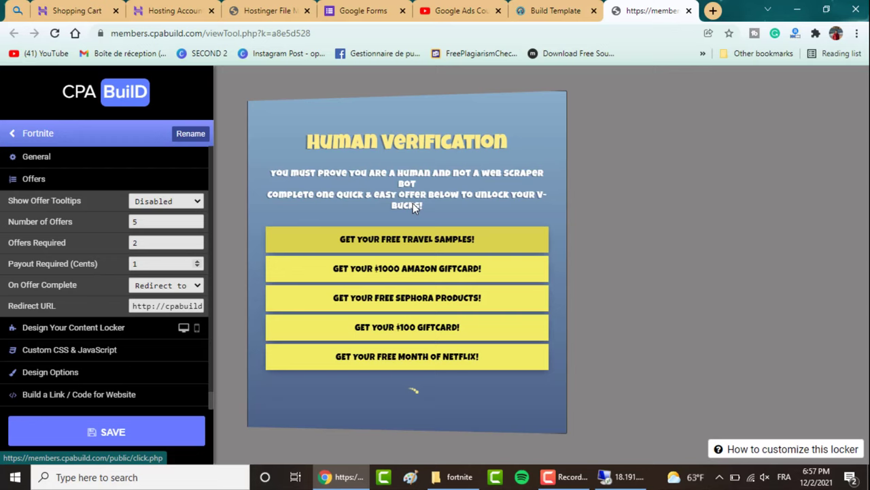
text(0)
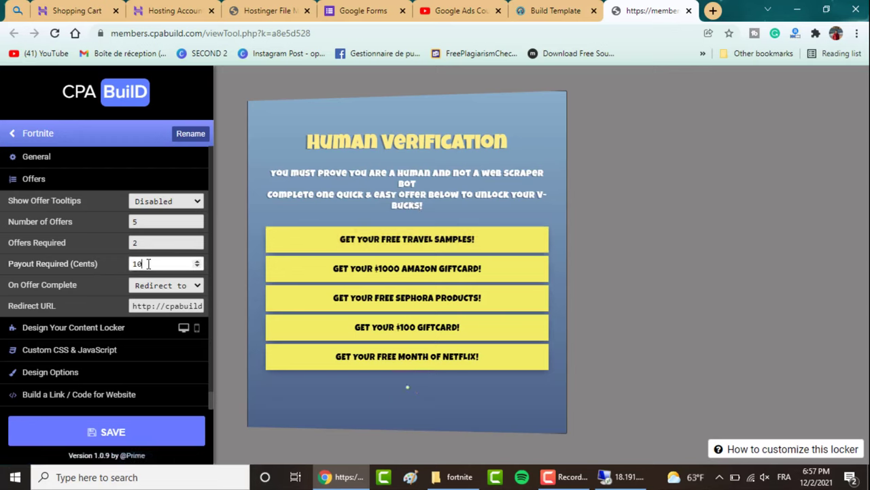
click(181, 288)
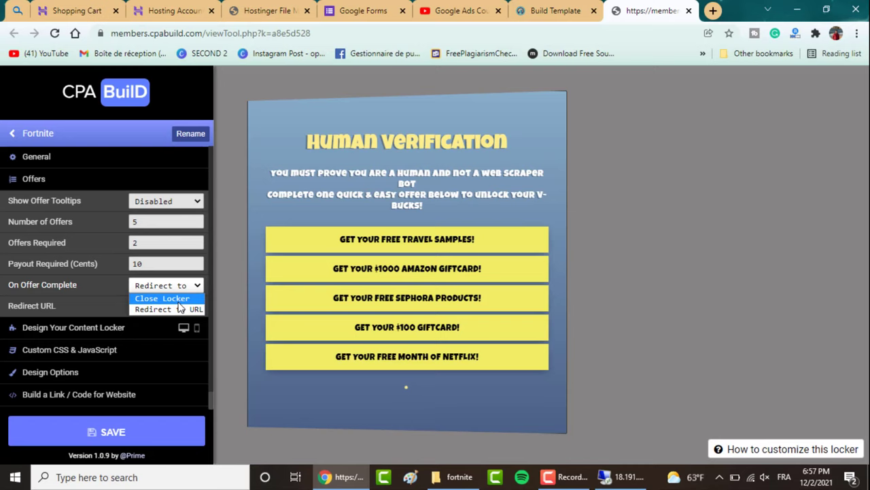
Keep Redirect to URL for offer completion, check the full redirect URL, then move to Google Forms.
click(179, 311)
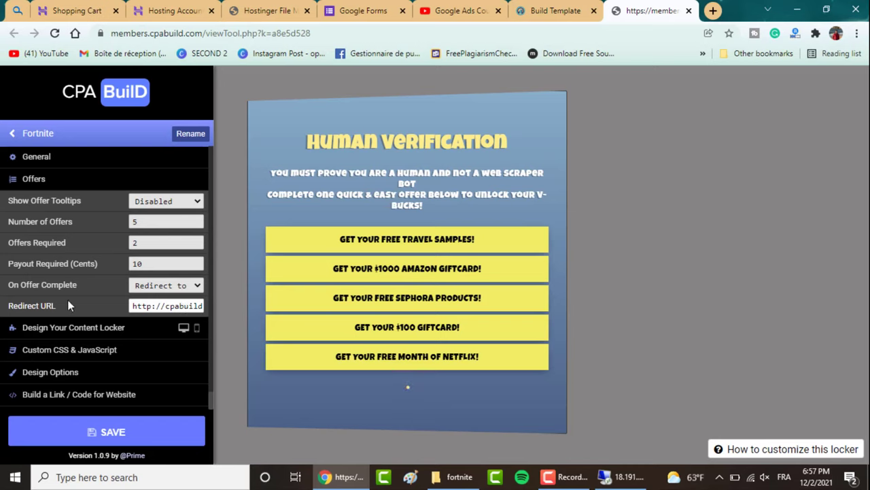
drag(162, 306, 207, 306)
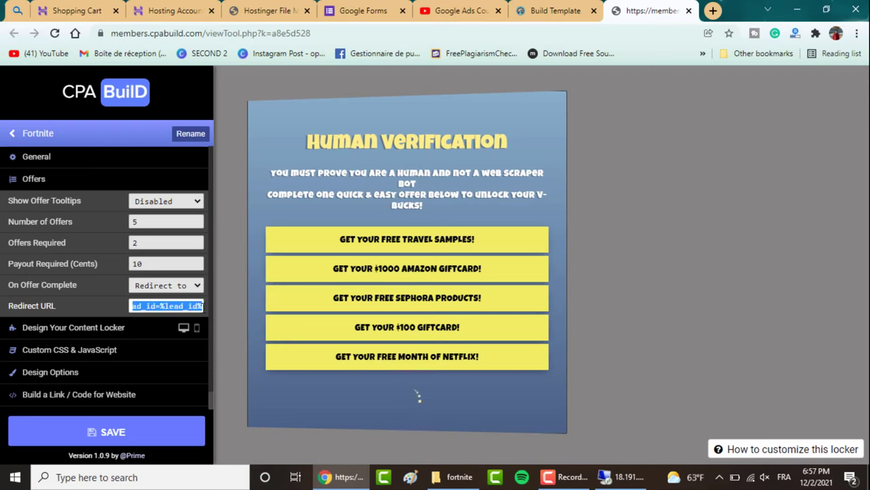
click(203, 306)
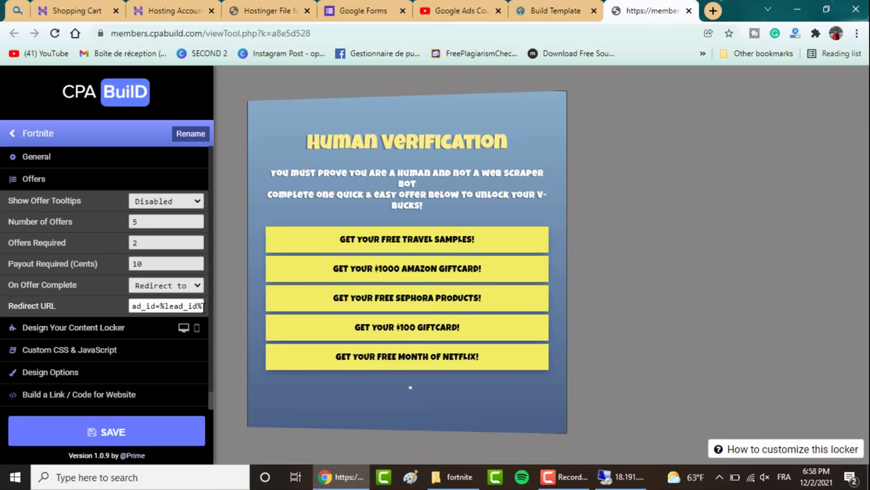
drag(202, 306, 69, 311)
click(158, 304)
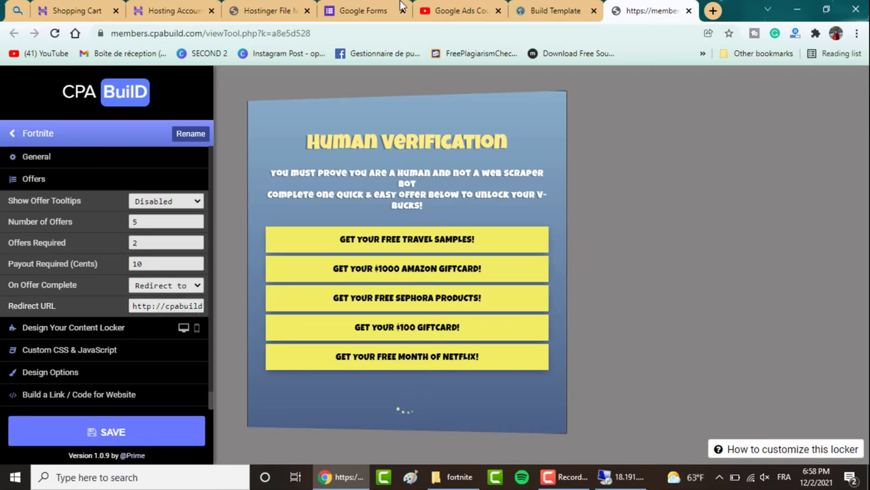
click(353, 8)
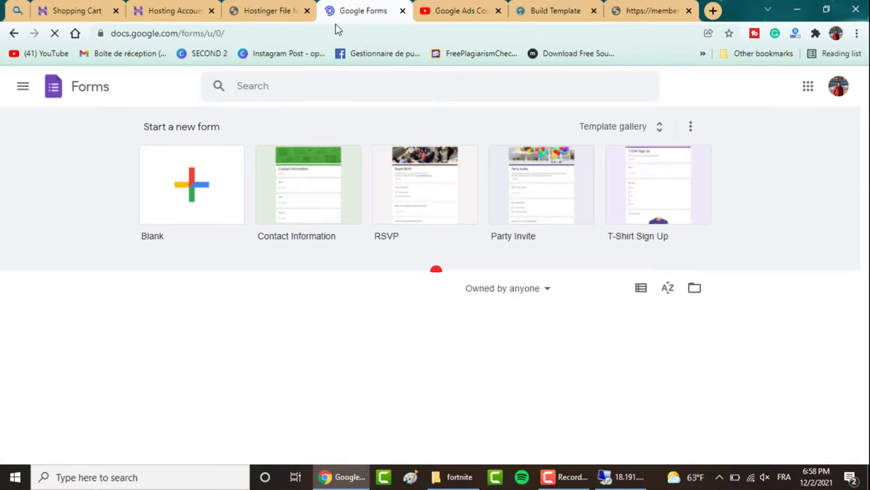
Create a blank form titled 'Fortnite V Bucks' with the pasted V-Bucks delivery description.
click(209, 192)
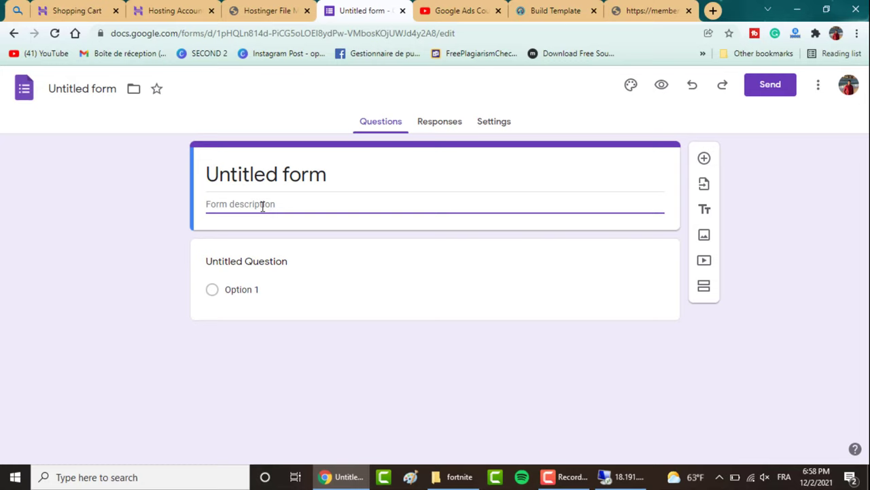
triple_click(257, 178)
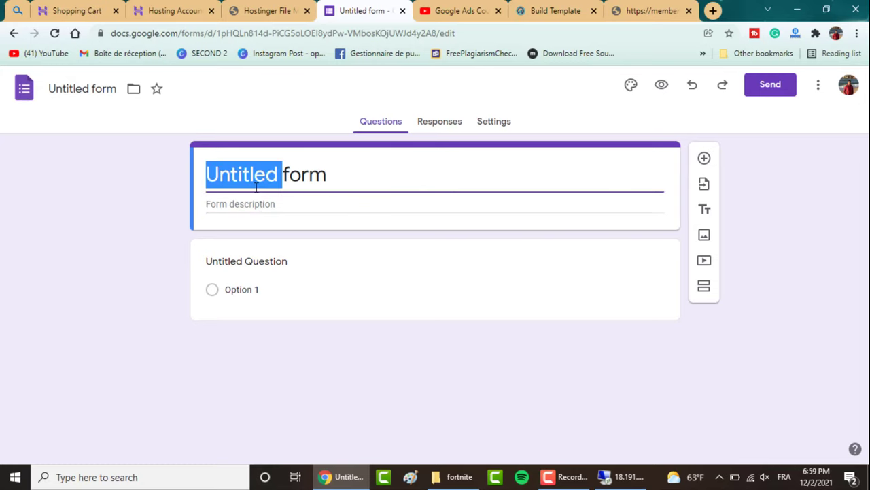
text(Fortnite)
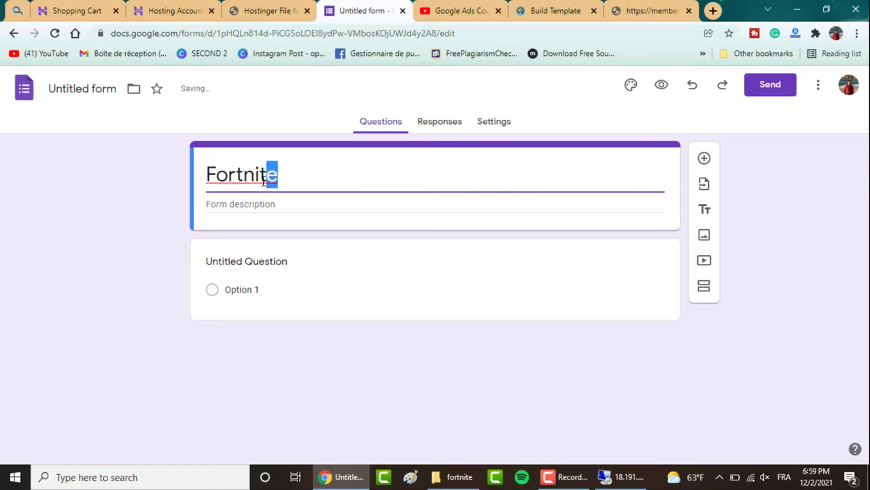
text( V Bucks)
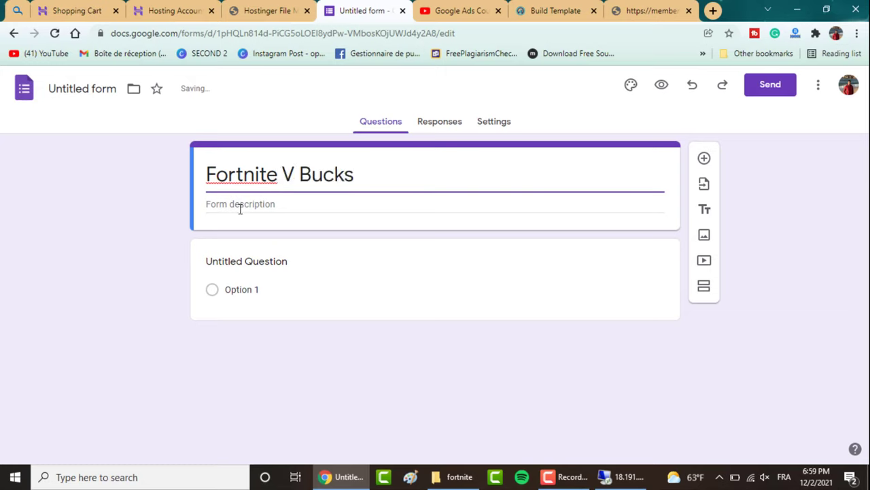
click(232, 205)
text(you'll receive your v-bucks in under 24 hours)
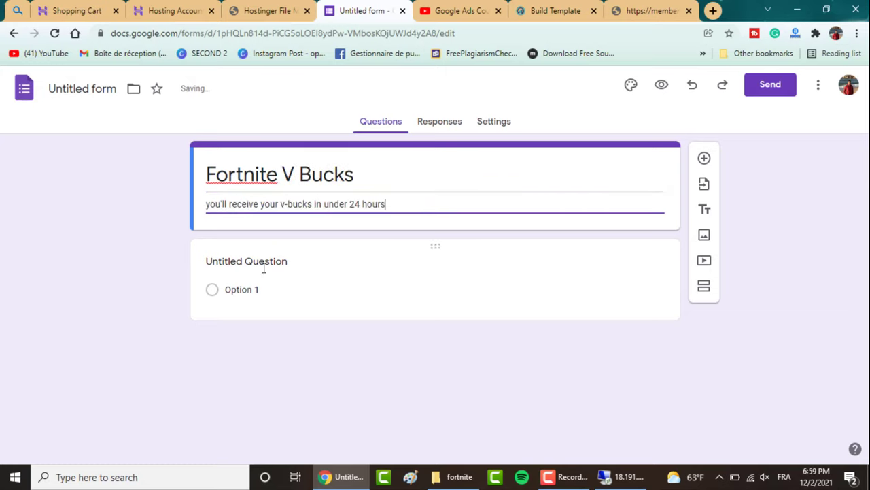
Add required questions 'Full name', 'email' and 'username'.
click(266, 265)
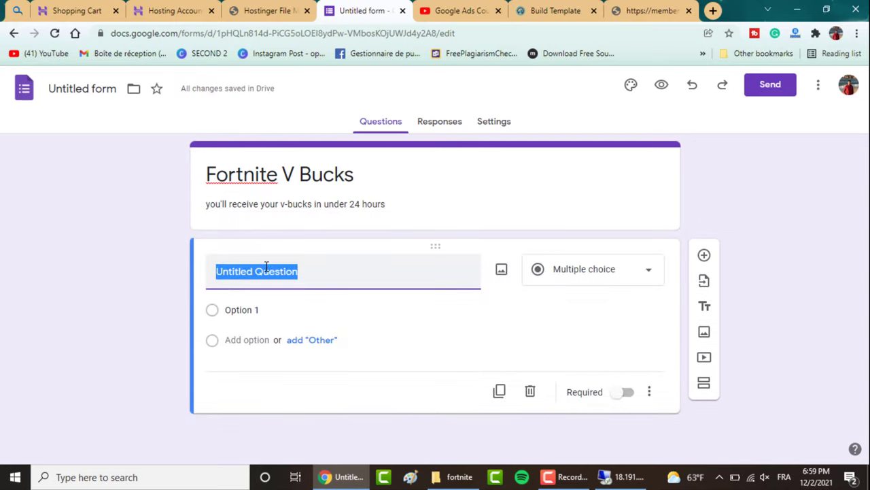
text(Full name)
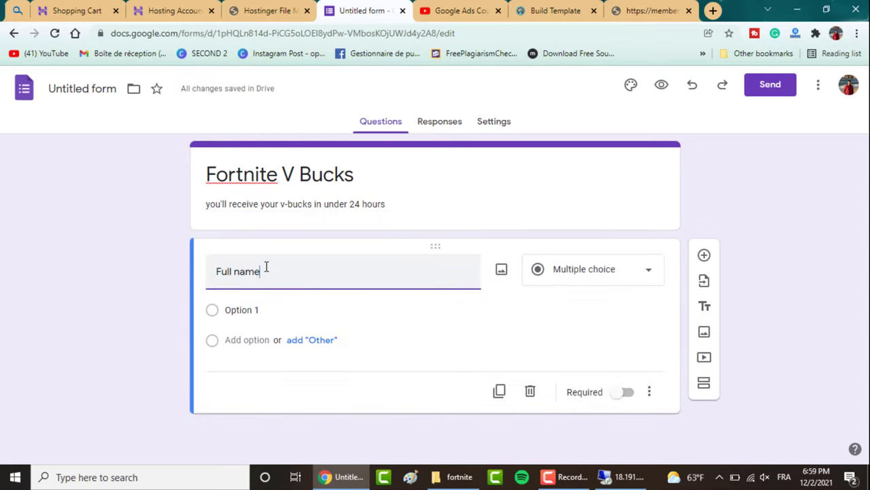
click(623, 370)
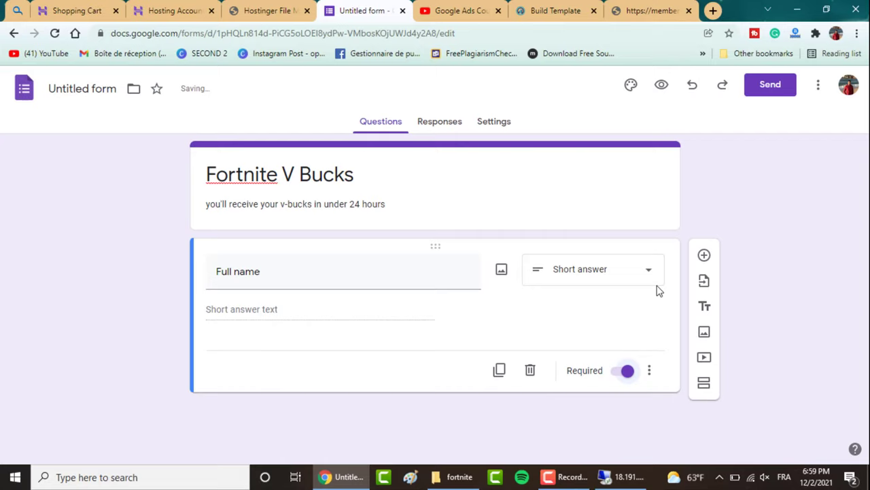
click(703, 255)
text(email)
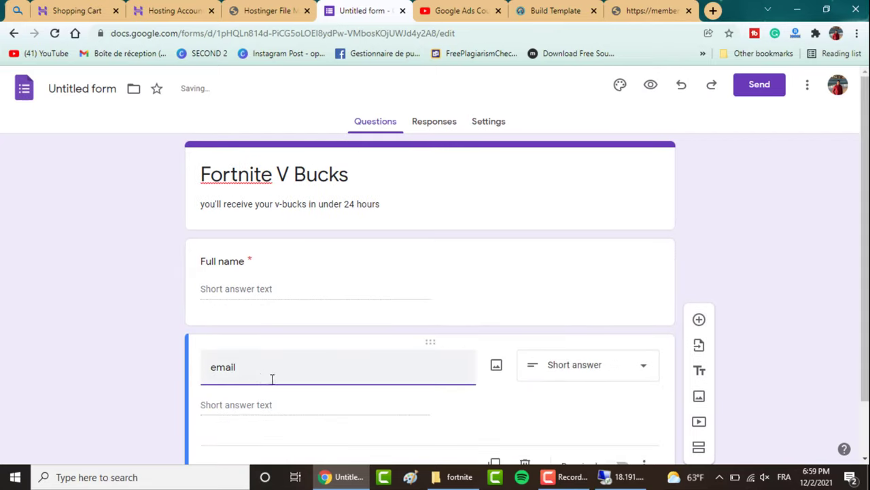
scroll(621, 384, down, 1)
click(623, 405)
click(699, 290)
text(use)
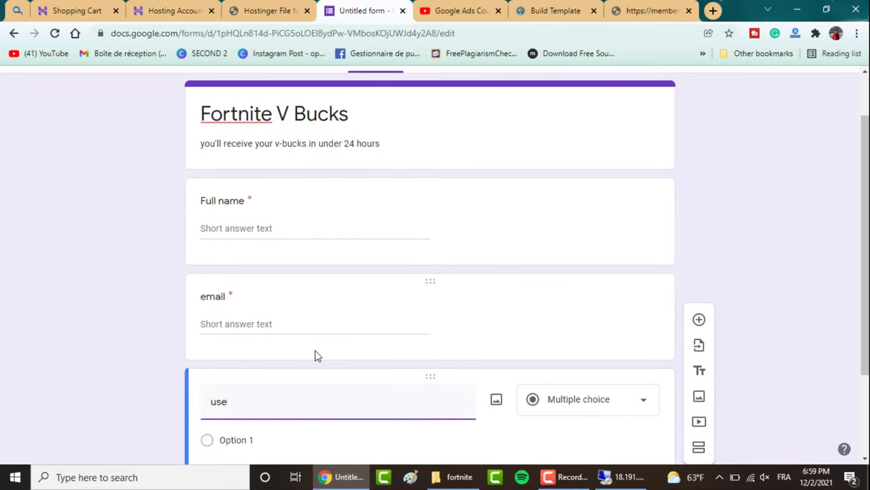
text(rname)
scroll(315, 355, down, 1)
click(622, 412)
scroll(607, 420, up, 1)
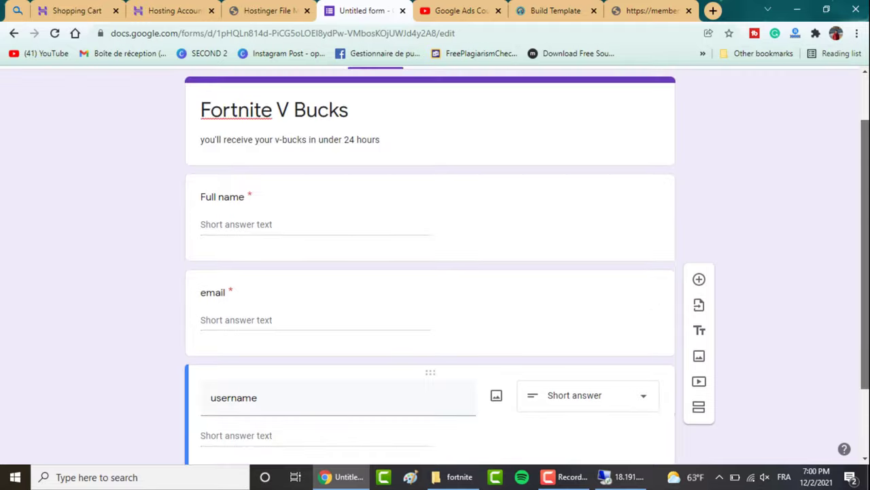
scroll(608, 419, down, 1)
scroll(608, 420, up, 2)
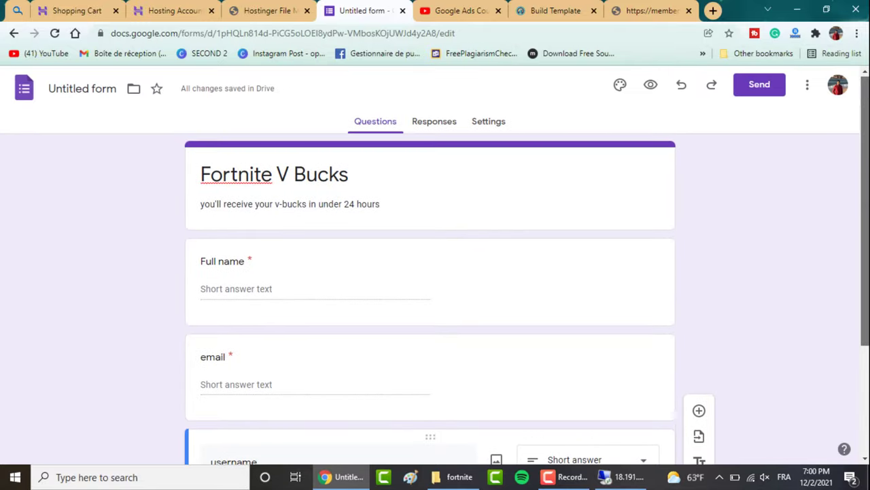
Get the form's share link with Shorten URL enabled.
click(760, 87)
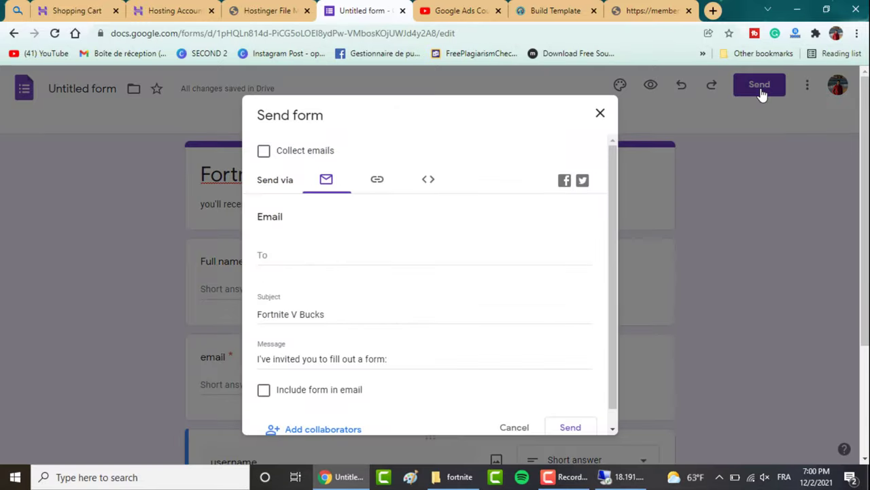
click(377, 179)
click(264, 262)
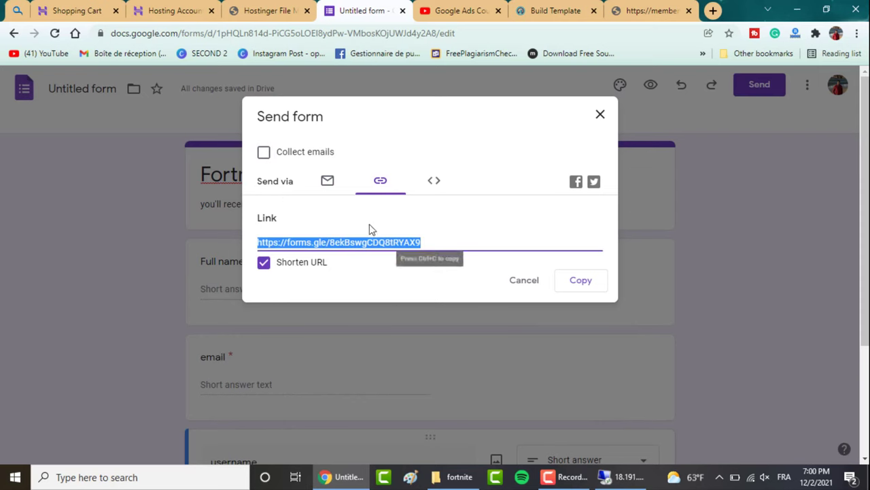
Set the locker page background to light green (#3bb31d) in the CPABuild design settings.
key(ctrl+9)
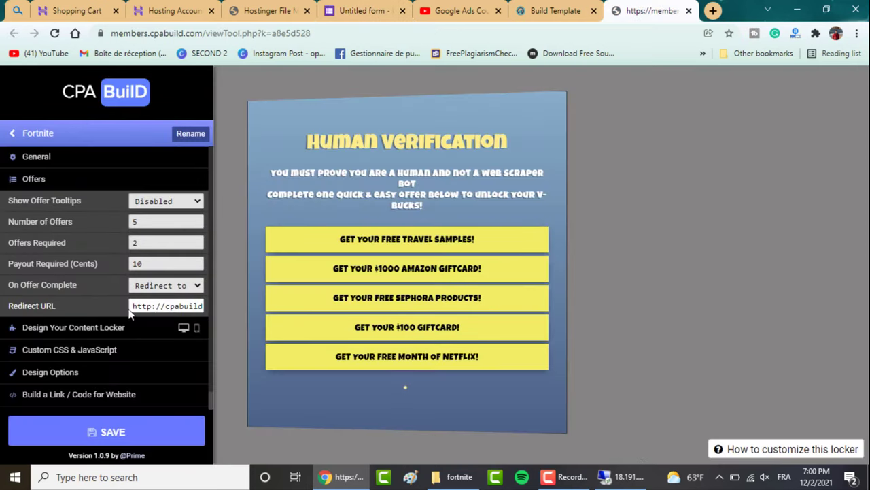
triple_click(158, 306)
click(73, 327)
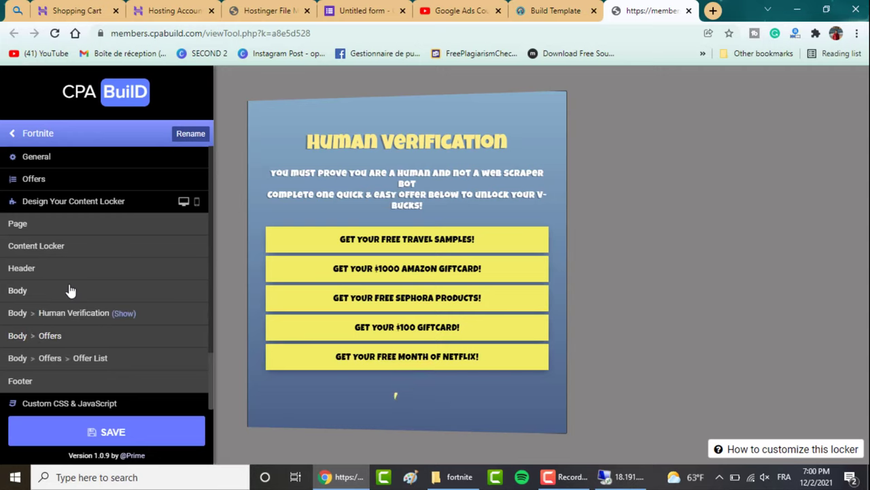
click(109, 223)
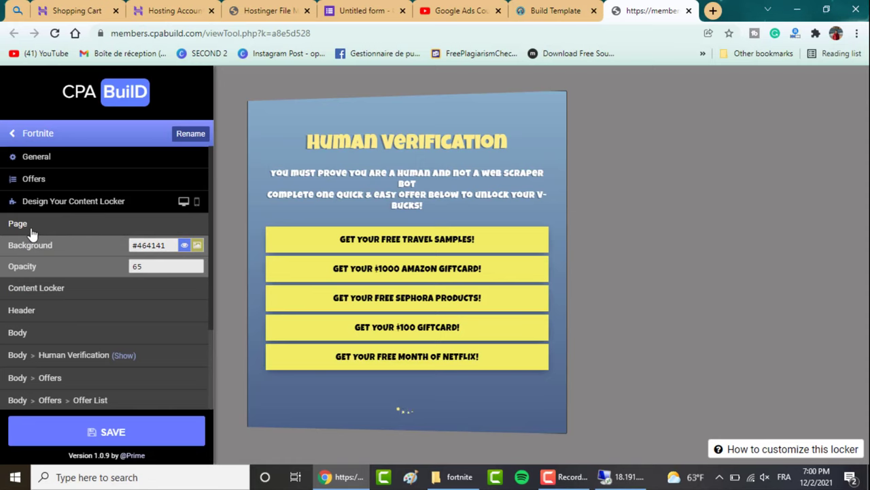
click(184, 245)
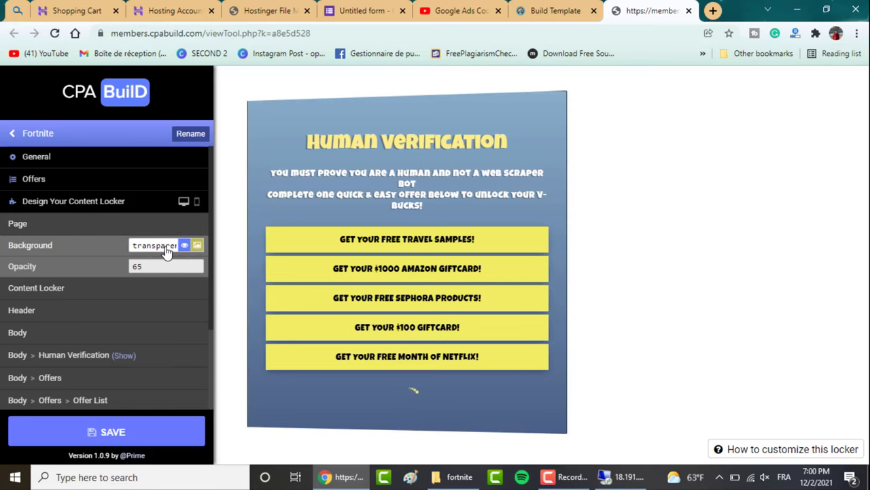
click(167, 246)
mouse_move(248, 254)
mouse_down()
mouse_move(306, 252)
mouse_move(307, 281)
mouse_move(222, 300)
mouse_up()
click(264, 328)
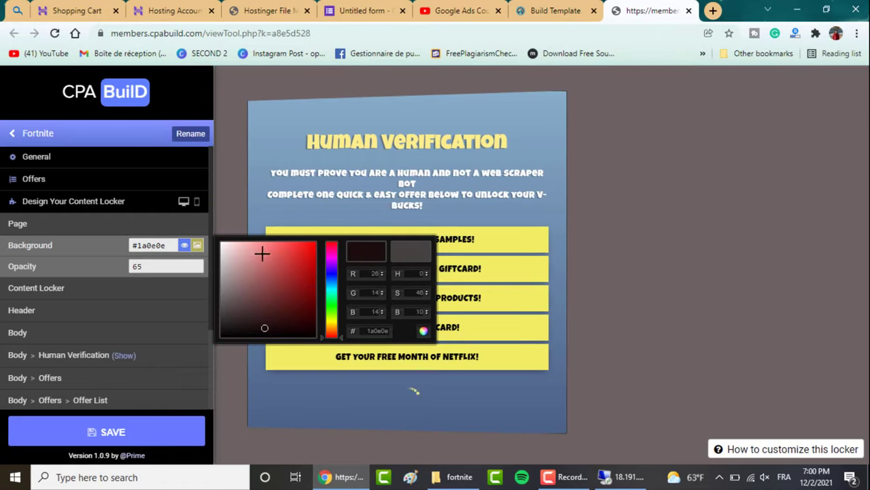
drag(334, 285, 334, 309)
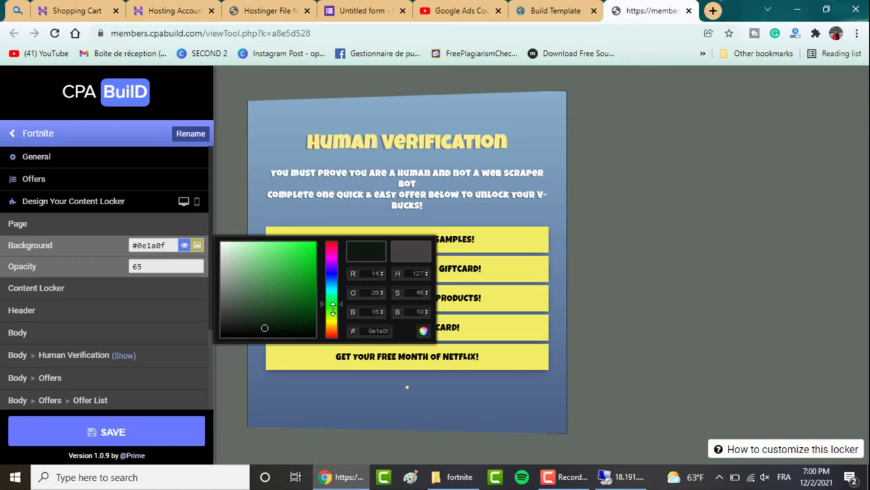
click(301, 270)
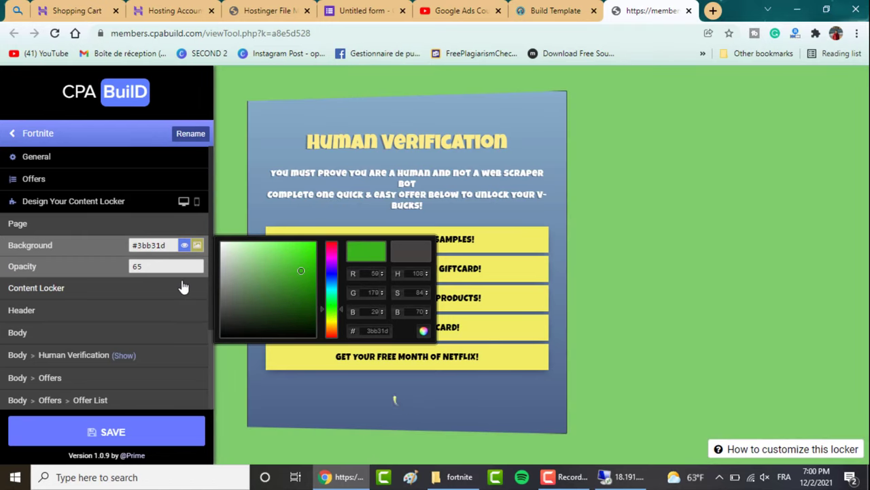
click(102, 228)
Widen the content locker to about 557.
click(101, 251)
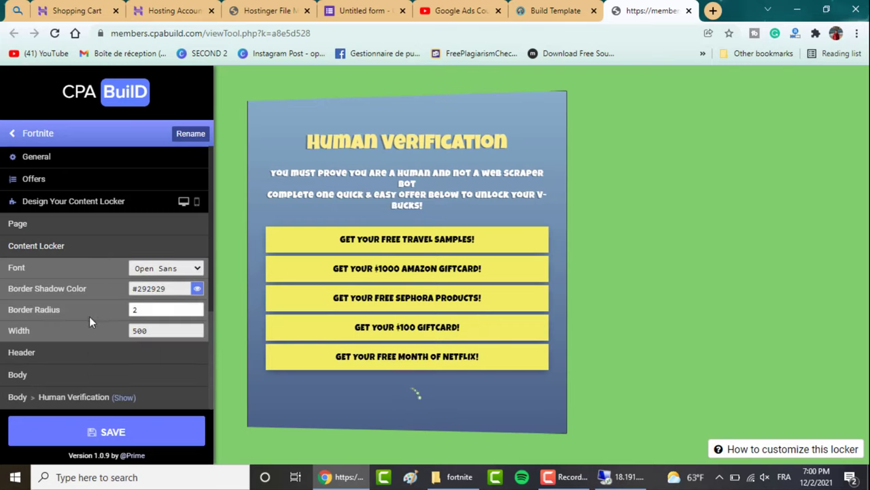
click(197, 328)
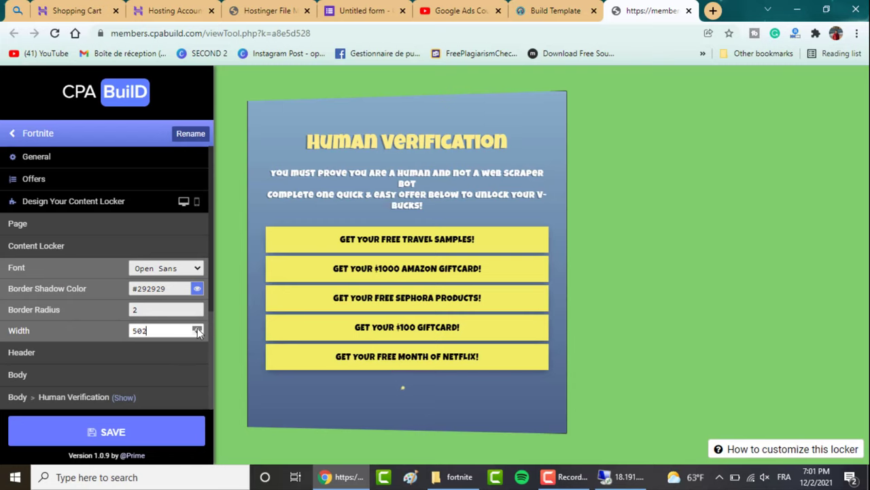
drag(197, 328, 197, 327)
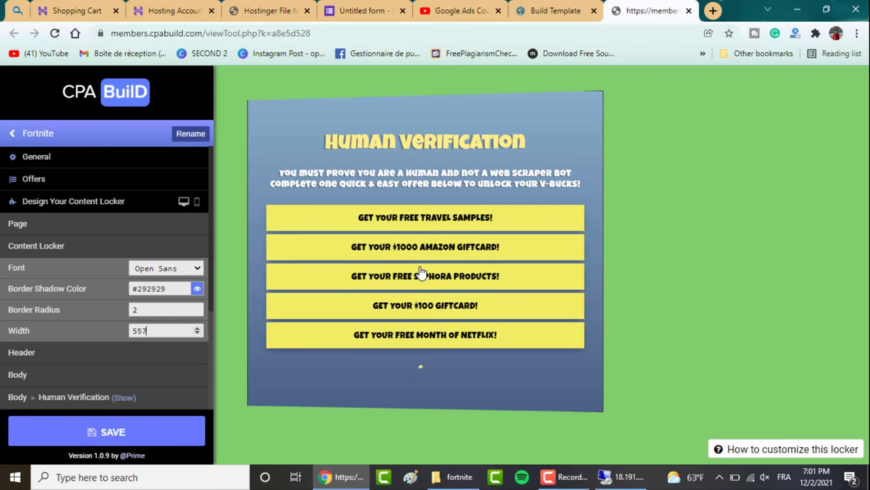
Review the header, body, offers text and custom CSS settings, then save the locker.
click(161, 251)
click(39, 272)
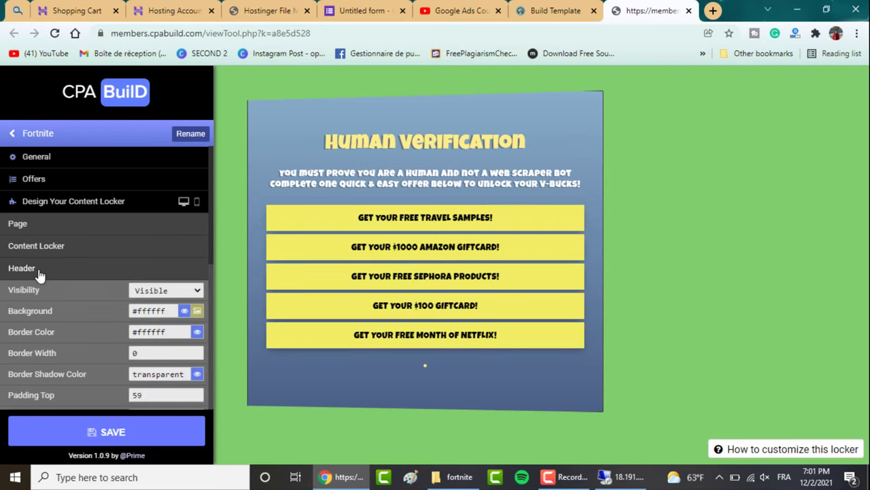
click(87, 272)
click(27, 293)
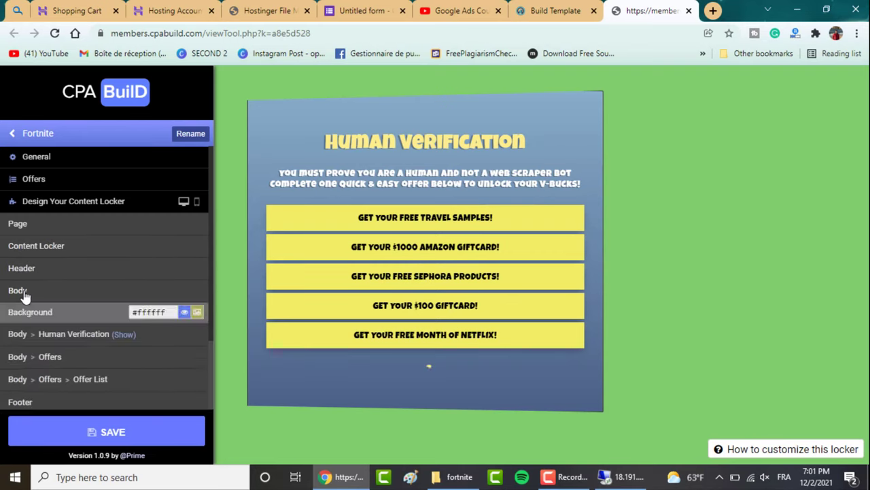
click(26, 294)
click(54, 339)
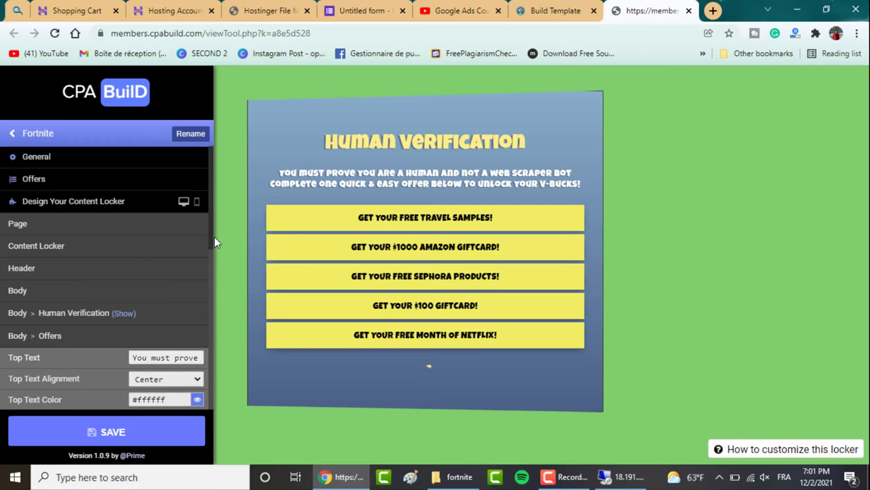
drag(210, 241, 210, 306)
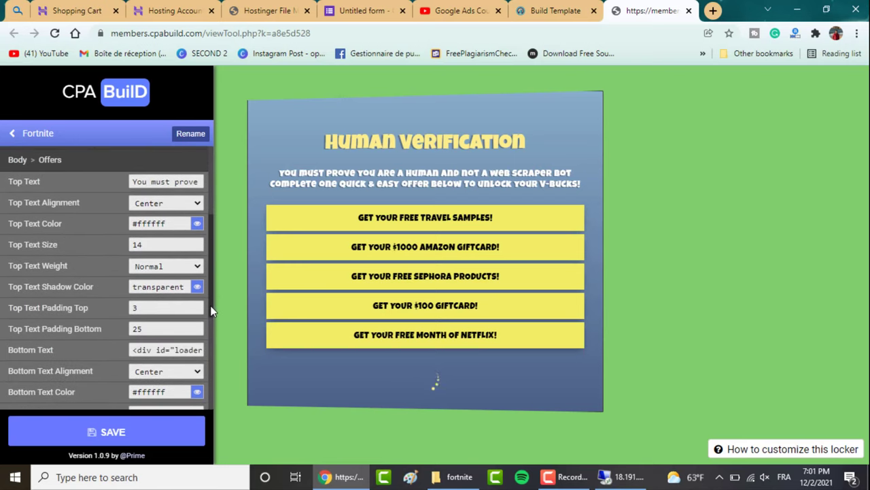
click(61, 170)
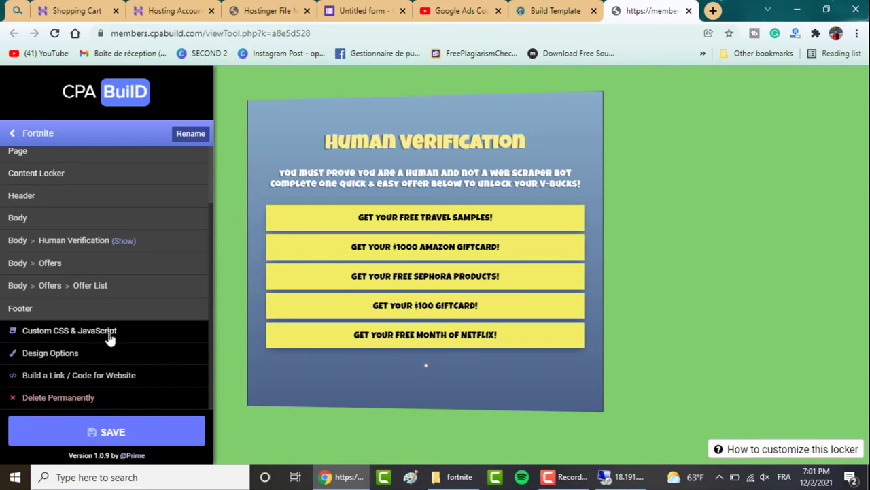
click(62, 336)
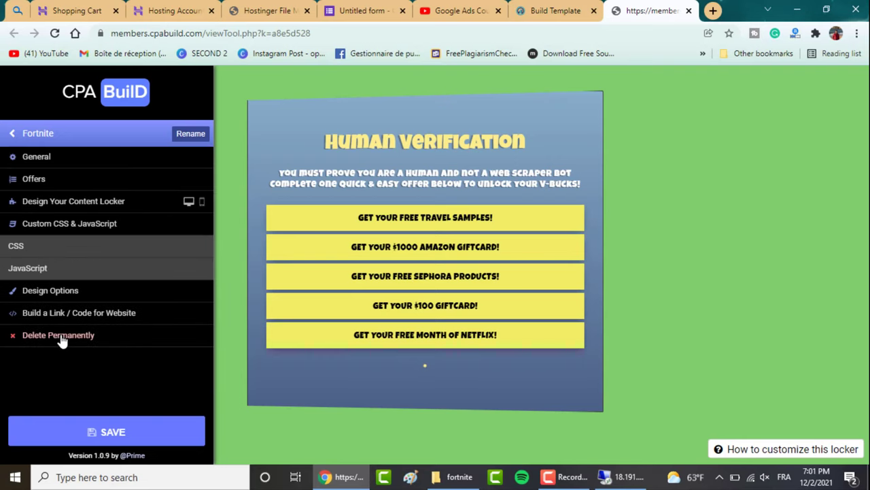
click(57, 299)
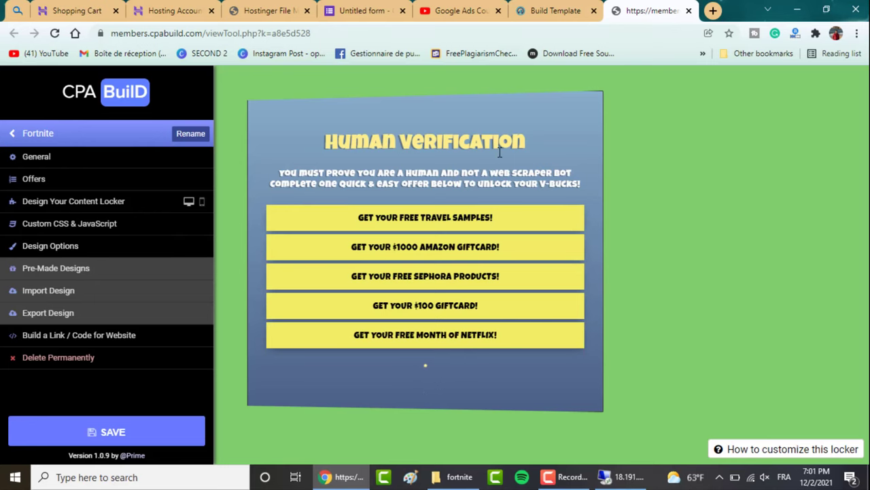
click(89, 440)
click(447, 339)
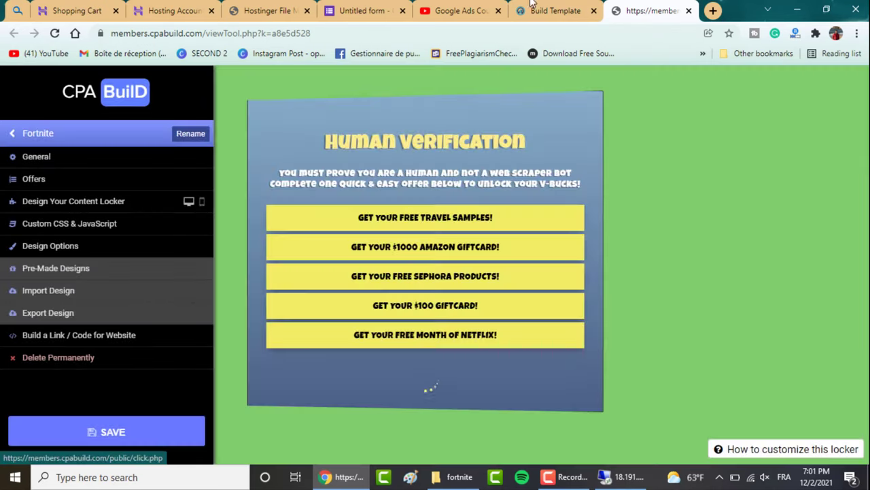
Generate website code with Fortnite as both the content locker and mobile locker.
click(531, 7)
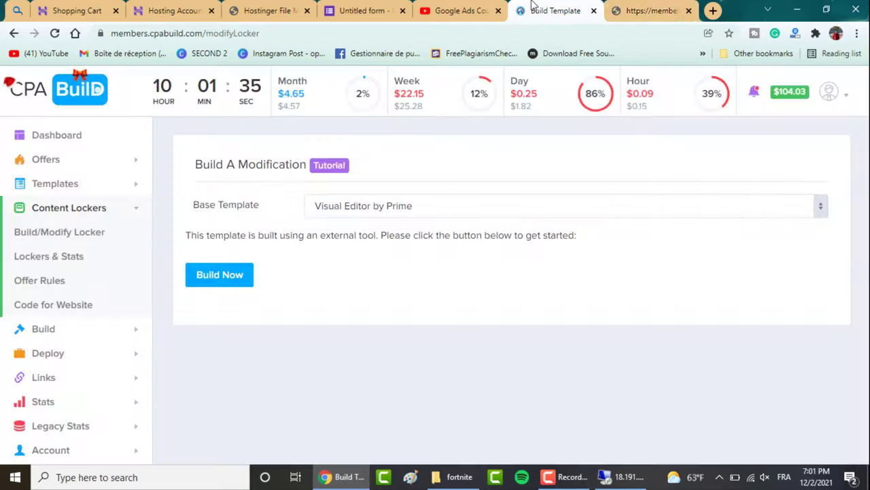
click(58, 305)
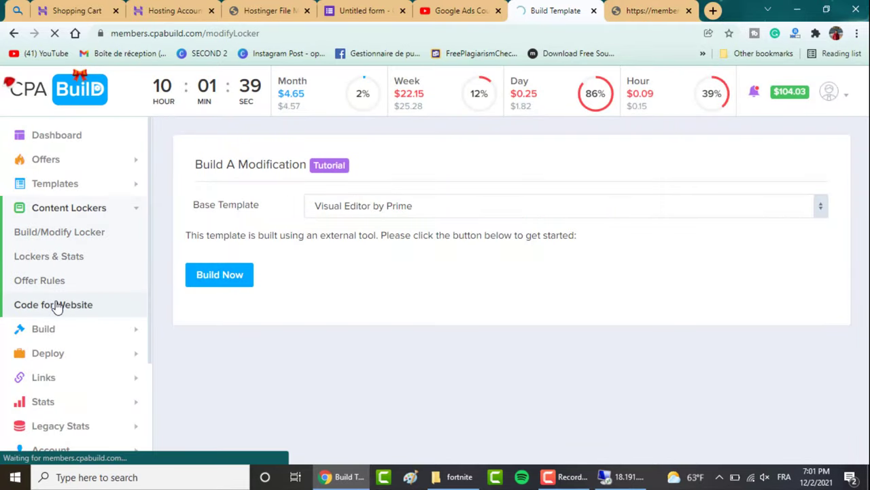
click(252, 225)
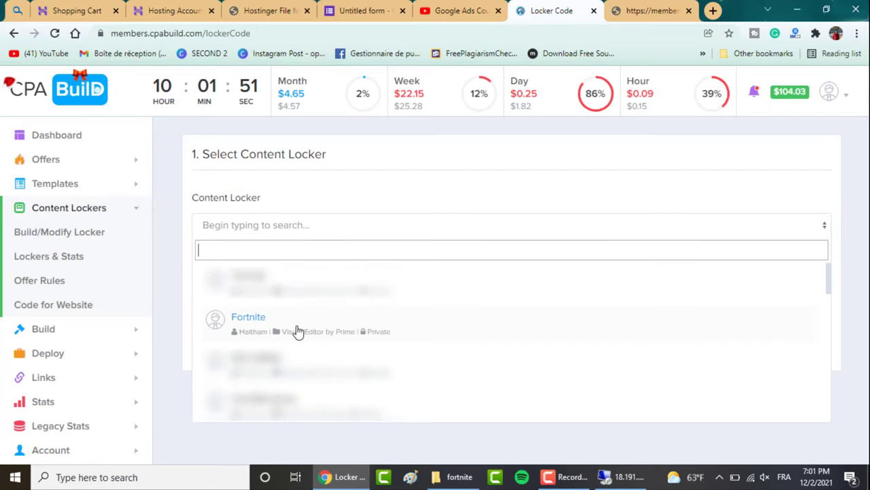
click(297, 331)
click(259, 280)
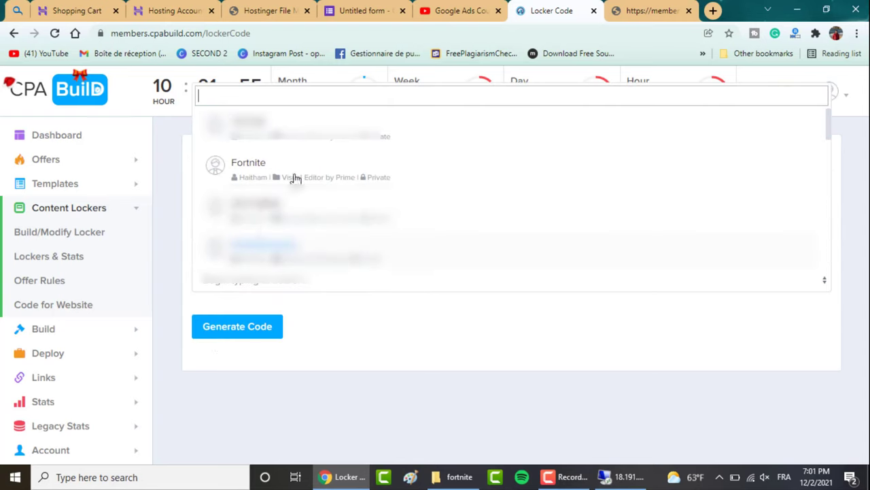
click(265, 170)
click(222, 332)
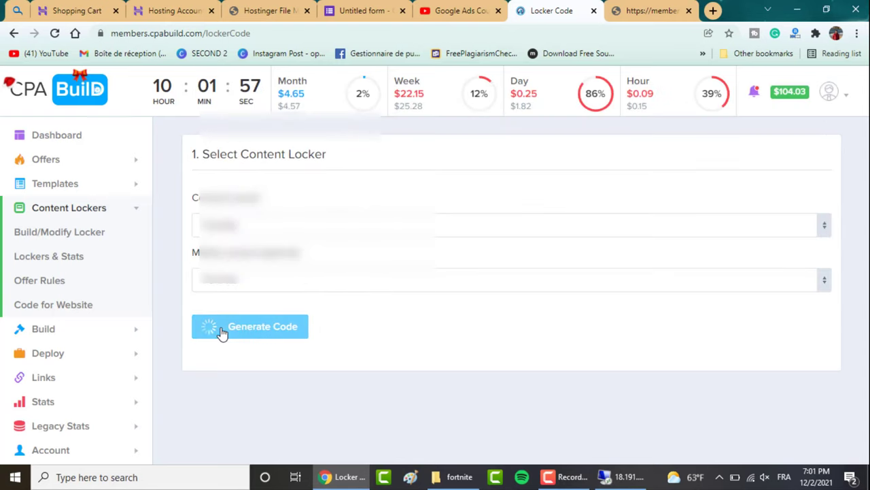
scroll(777, 295, down, 4)
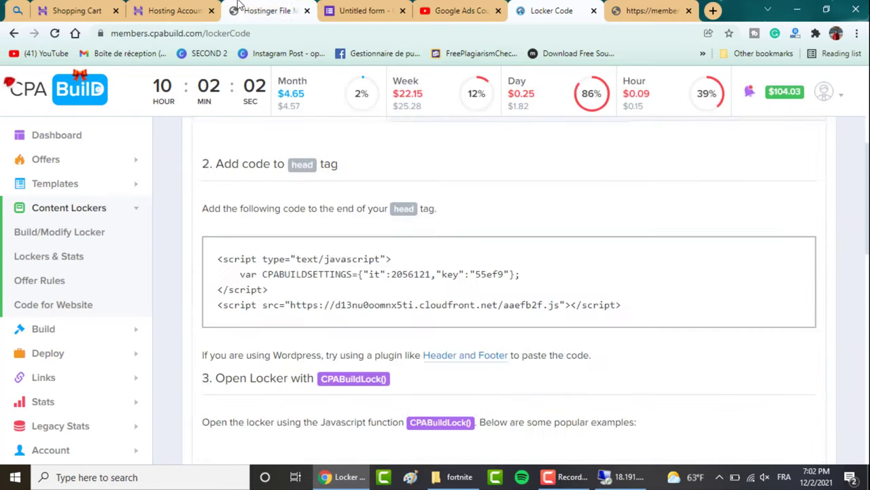
Open index.html for editing, search it for 'cpabui', and select CPABuild's four-line locker script.
click(238, 7)
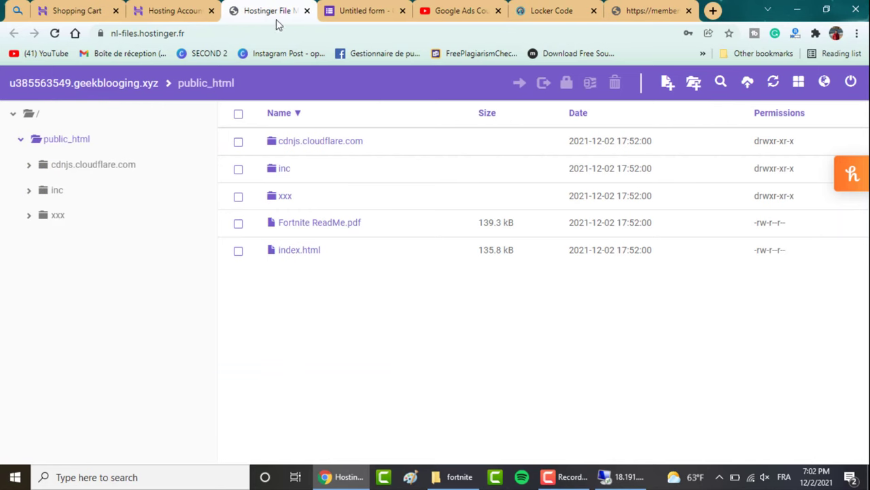
double_click(293, 257)
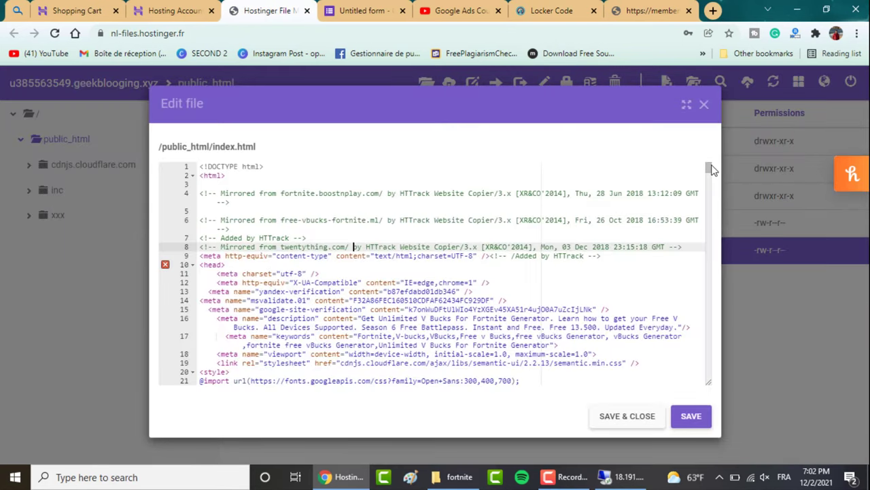
key(ctrl+f)
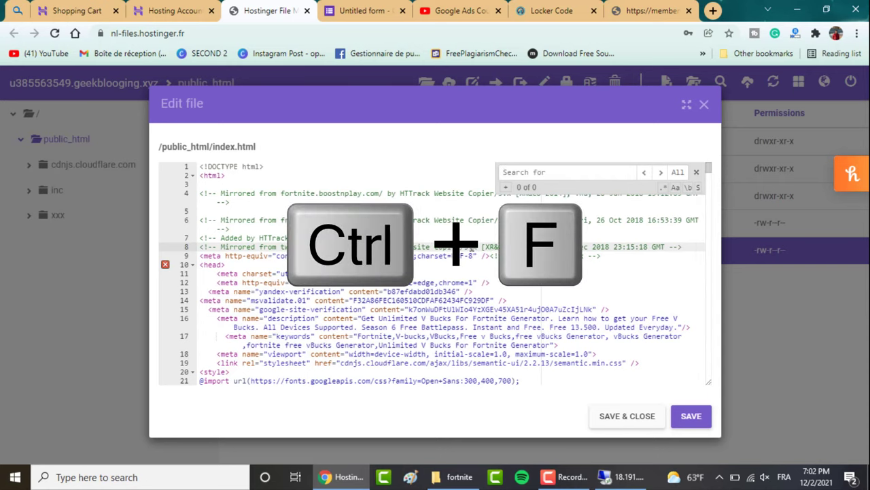
text(cpa)
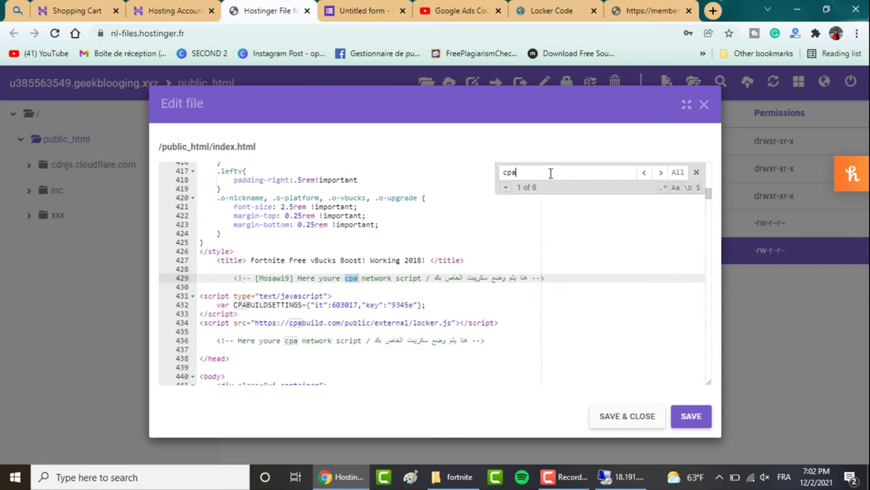
text(bui)
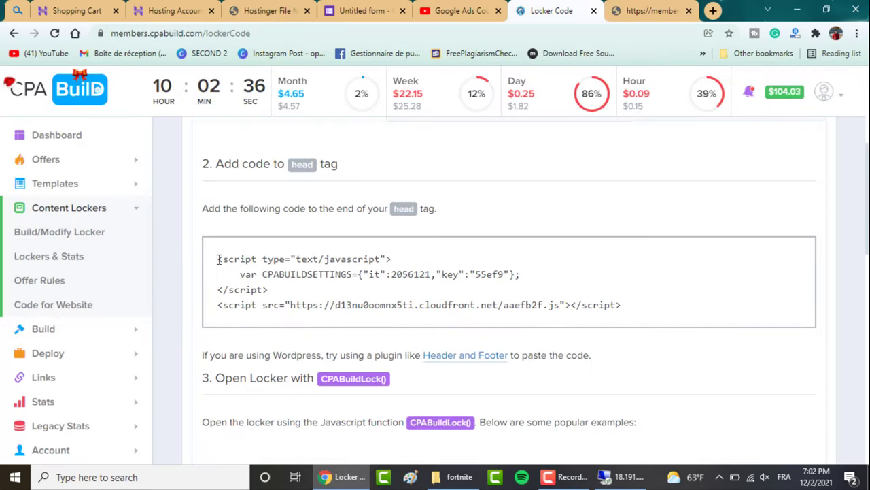
drag(218, 258, 649, 313)
key(ctrl+shift+Tab)
key(ctrl+shift+Tab)
key(ctrl+shift+Tab)
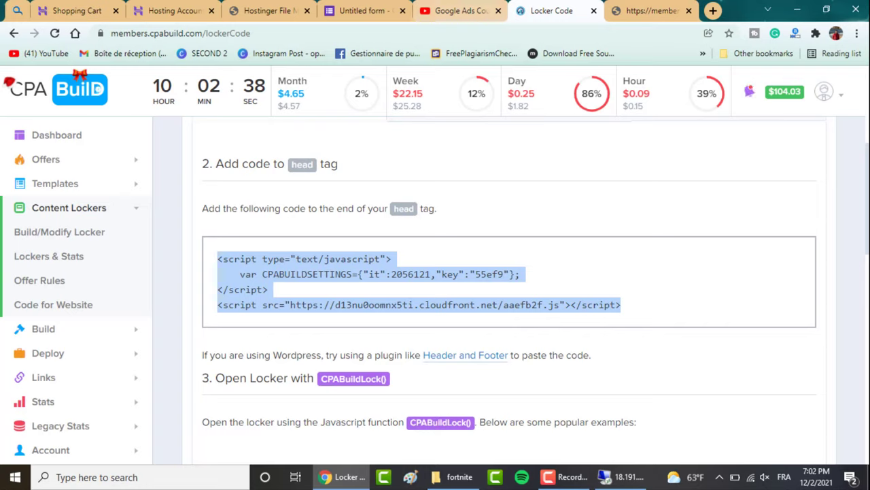
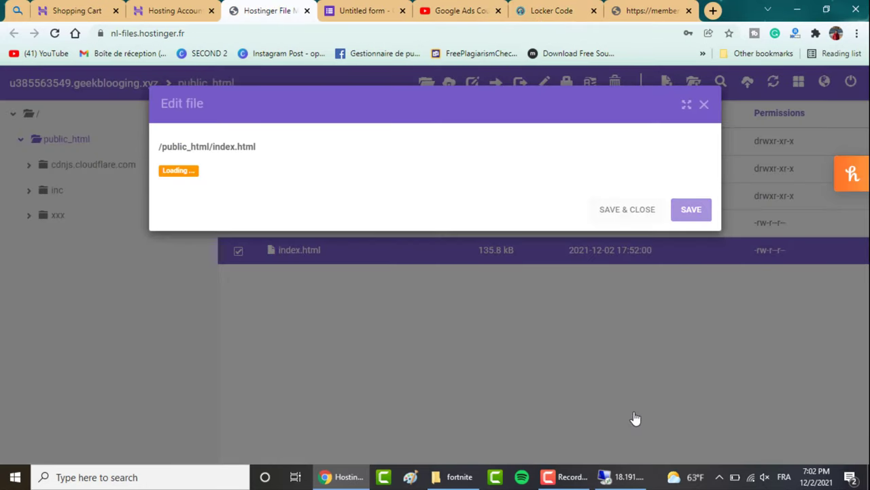
Close the index.html Edit file dialog to return to the public_html listing.
click(636, 418)
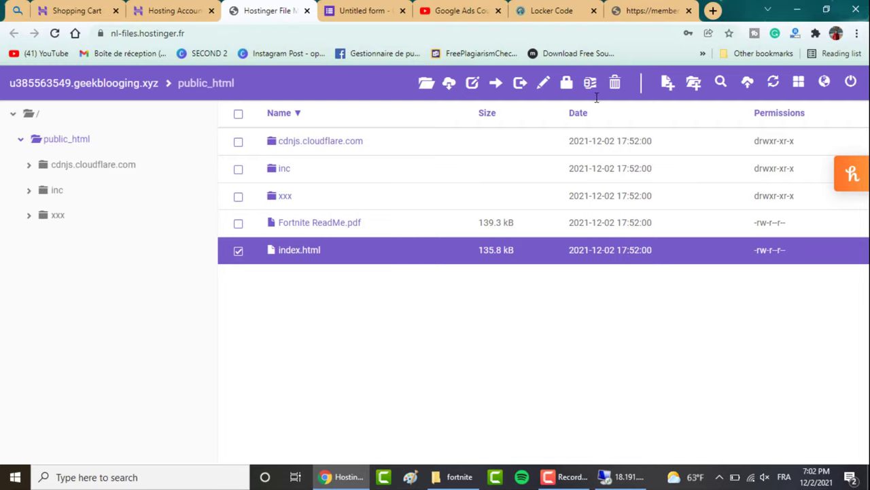
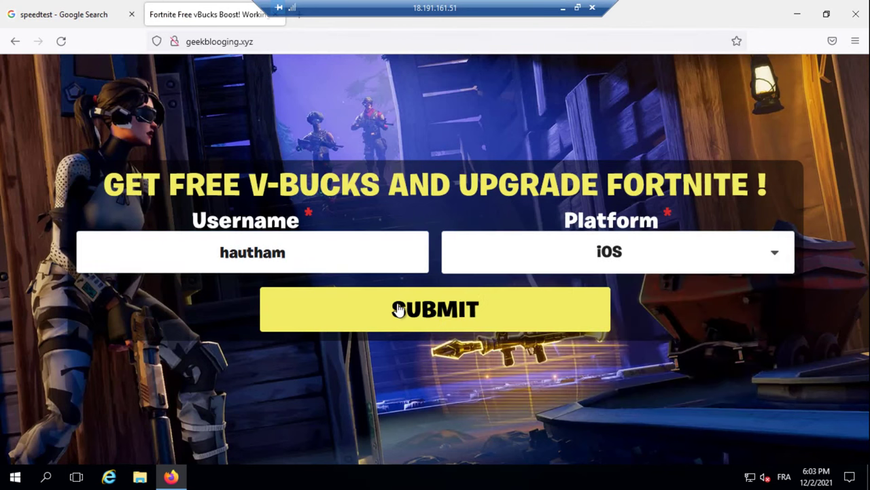
Submit the iOS username form, keep 1,000 V-Bucks, and pick the standard Fortnite upgrade.
click(398, 309)
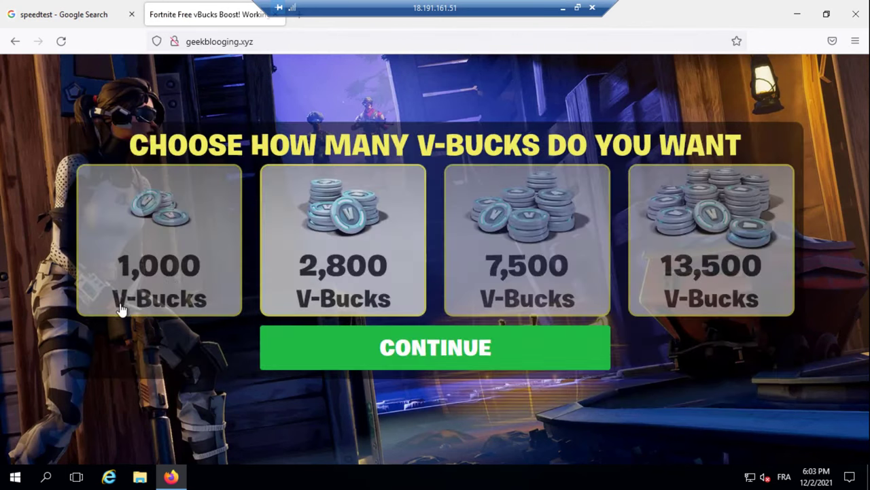
click(468, 351)
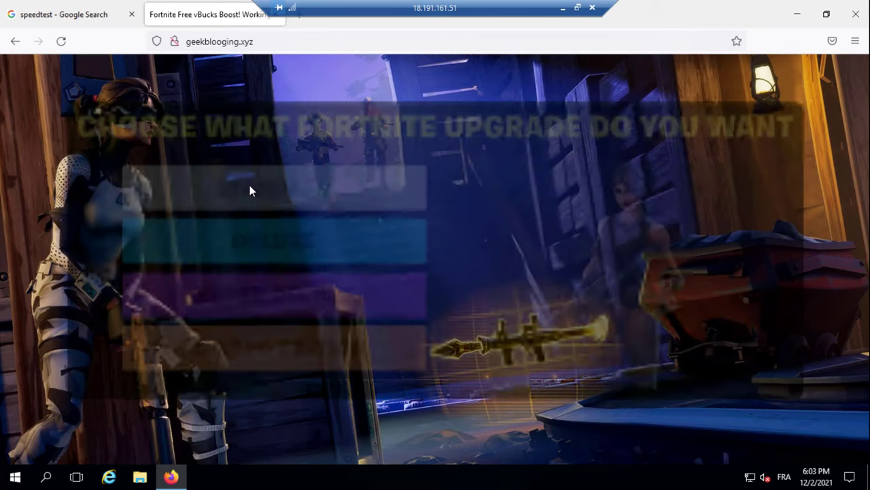
click(284, 191)
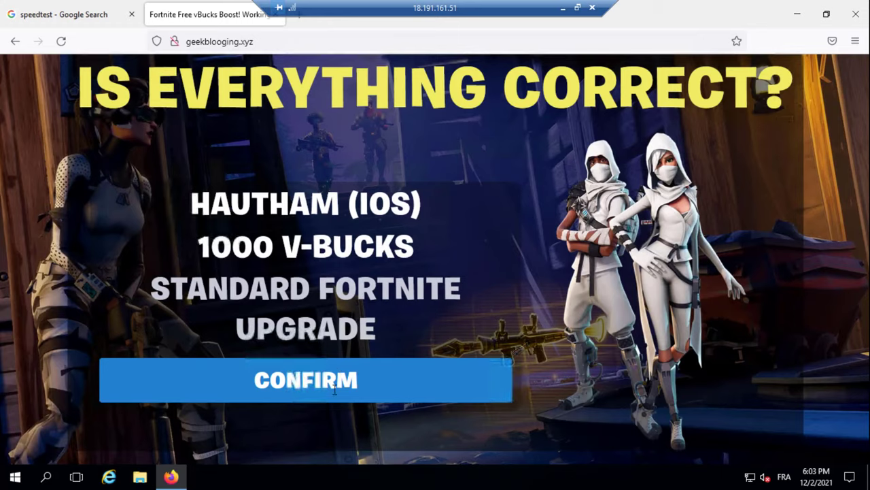
Confirm the 1000 V-Bucks request and choose VERIFY on the 'human verification needed' error.
click(323, 384)
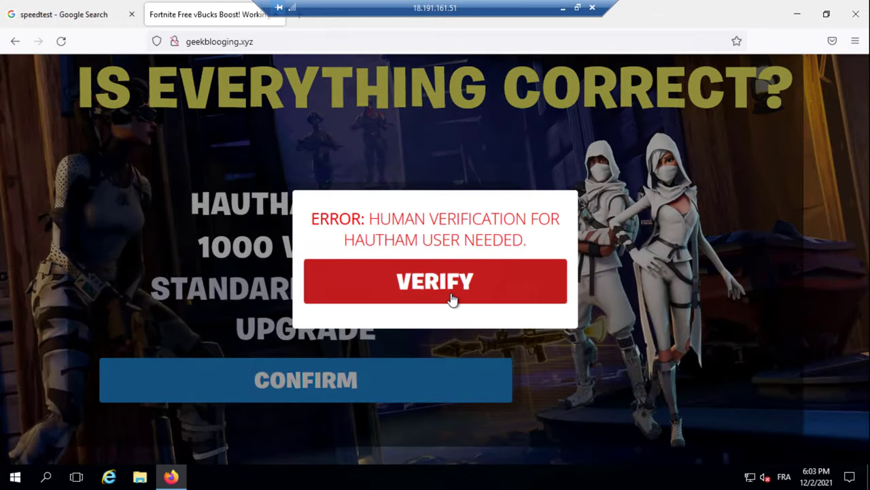
click(451, 299)
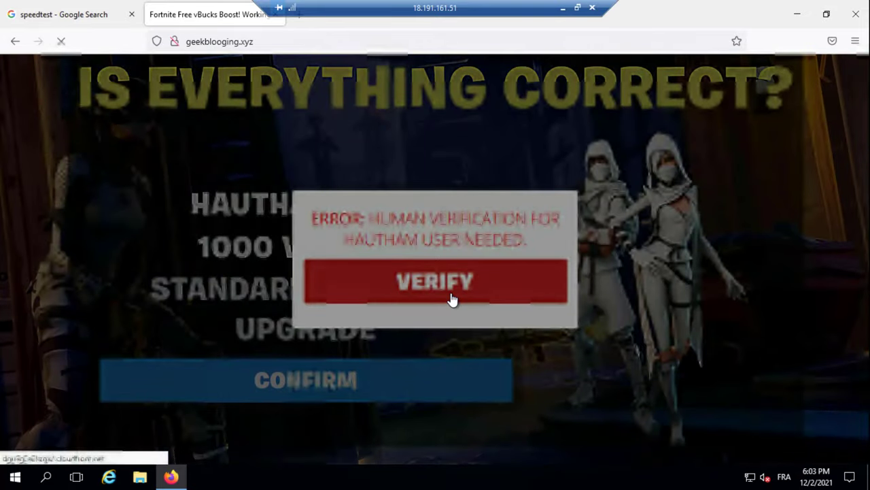
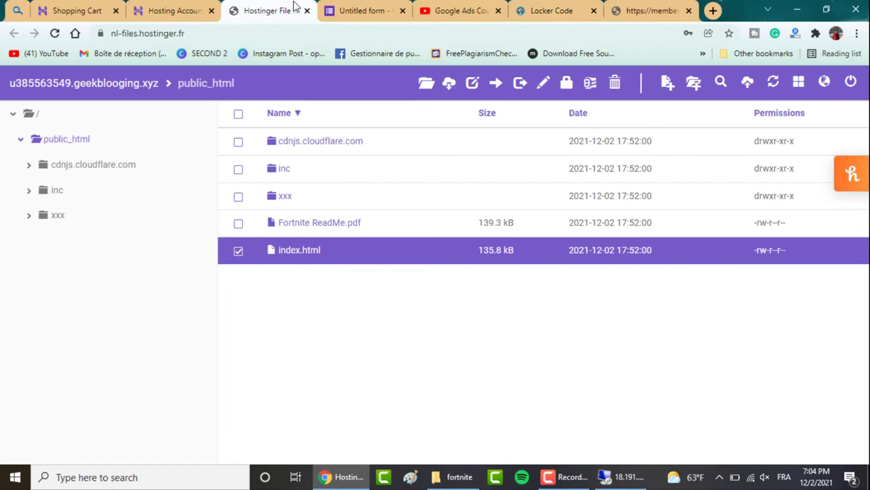
Return to the geekblogging.xyz hosting dashboard and bring the Advanced section's SSL option into view.
click(184, 10)
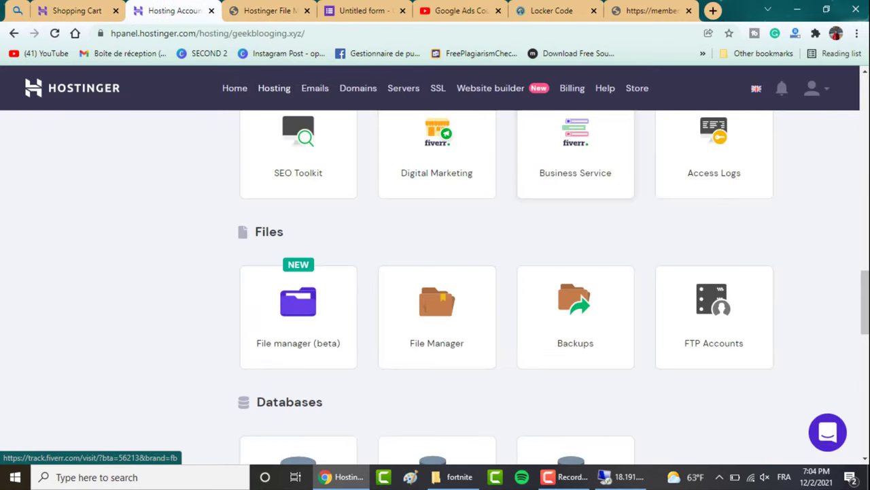
scroll(435, 271, up, 6)
scroll(435, 285, down, 10)
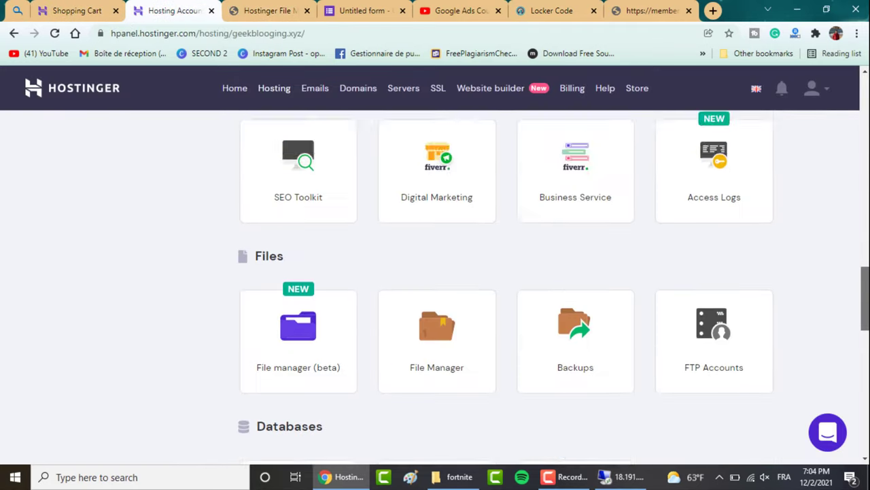
scroll(712, 282, down, 3)
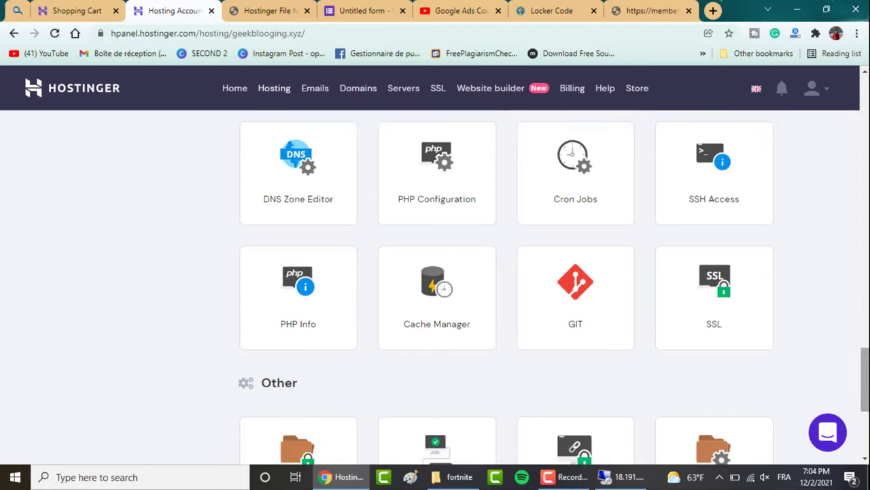
scroll(712, 282, up, 1)
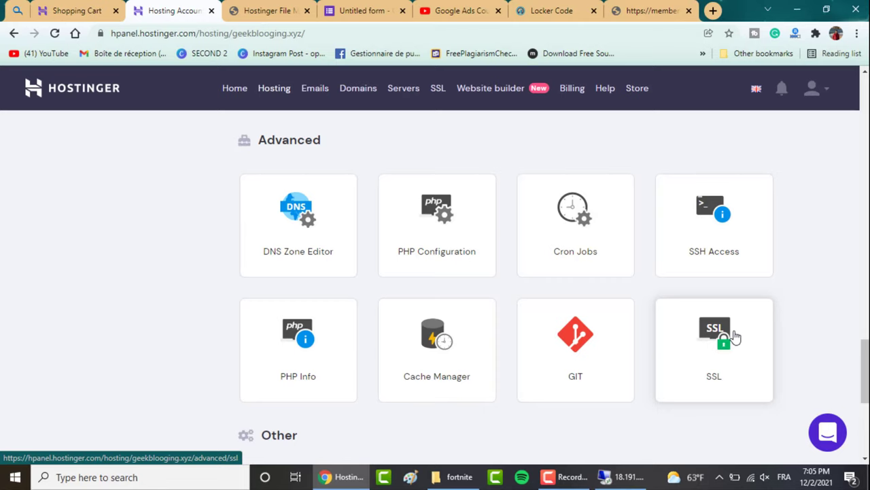
Open the Fornite Video folder in Fornite Full Pack to reach Free V-bucks fortnite generator.mp4.
click(456, 477)
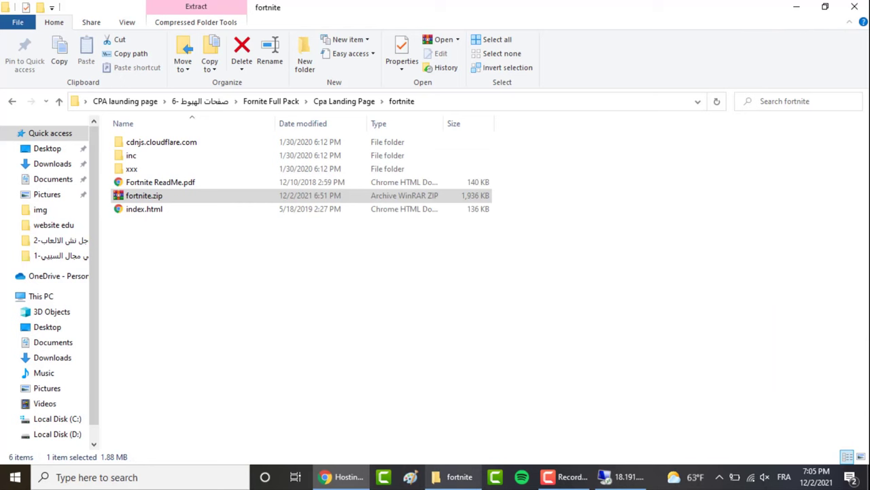
double_click(12, 104)
click(169, 160)
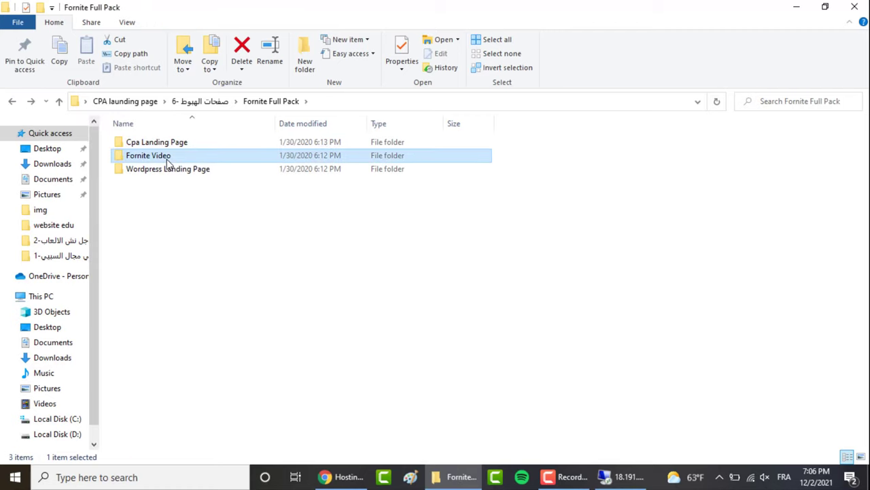
double_click(204, 160)
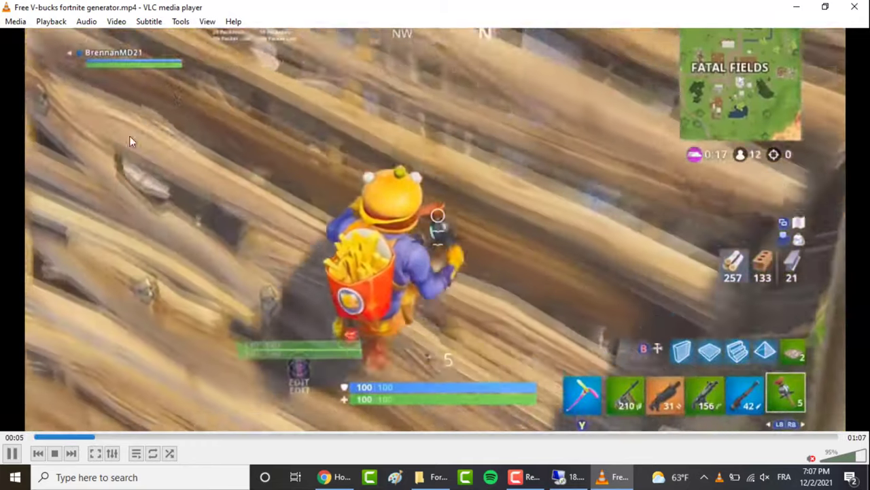
Skip the Free V-bucks promo video ahead to around 00:28, where the generator form appears.
click(369, 437)
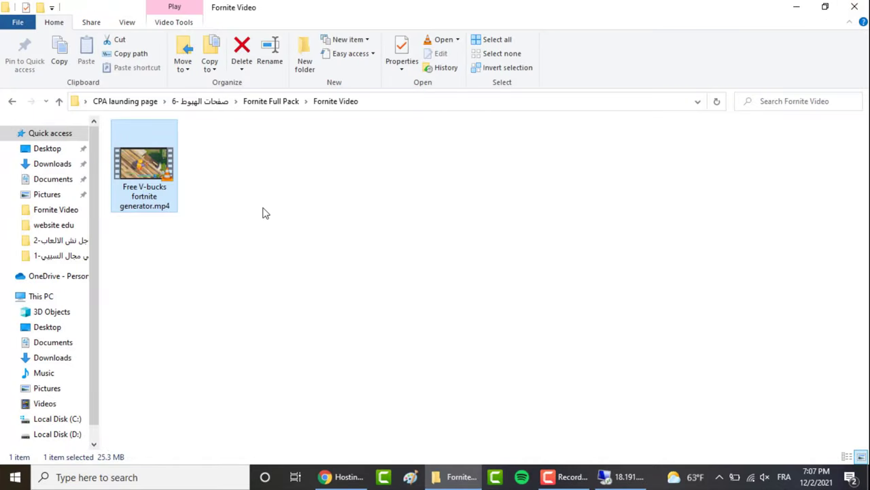
Close the video player and pause the YouTube Google Ads Course video at 9:13.
drag(263, 208, 140, 157)
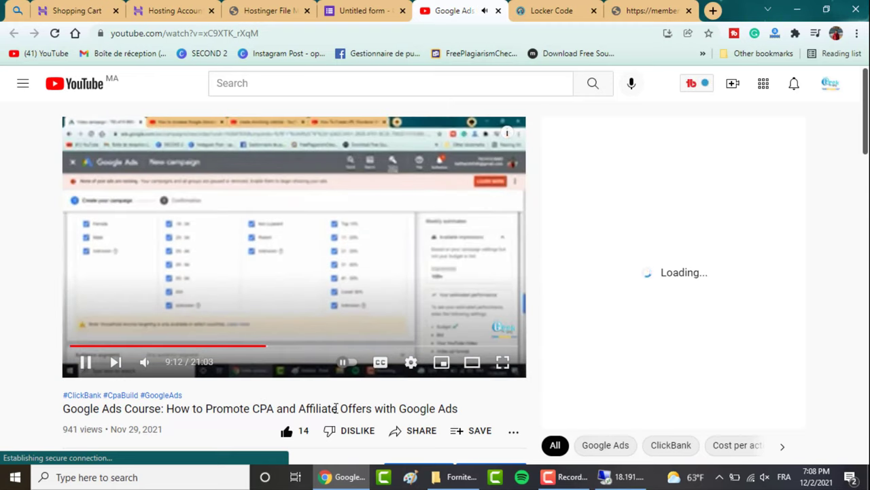
click(144, 279)
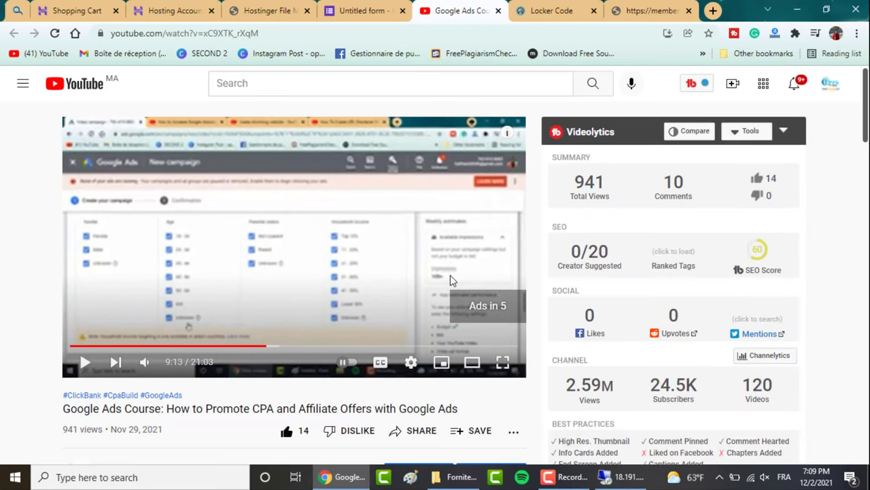
Go up from Fornite Video to the 6- صفحات الهبوط folder and select its six zip archives.
click(449, 476)
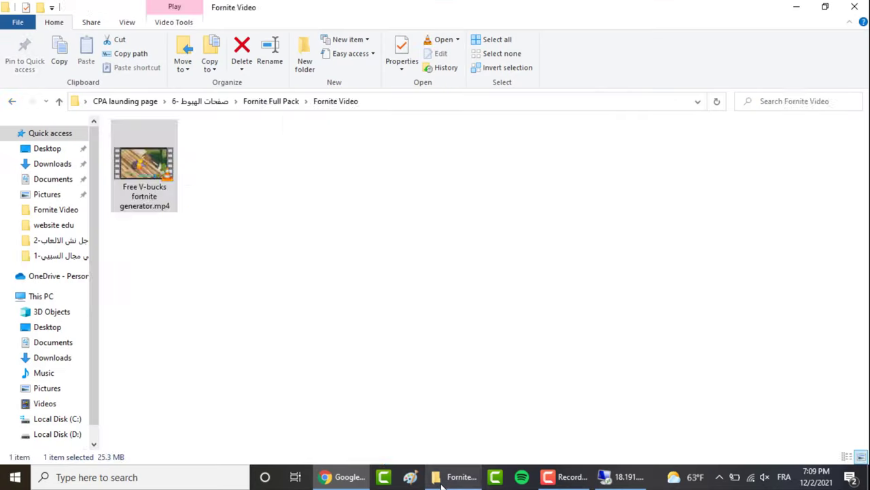
key(alt+Up)
key(alt+Up)
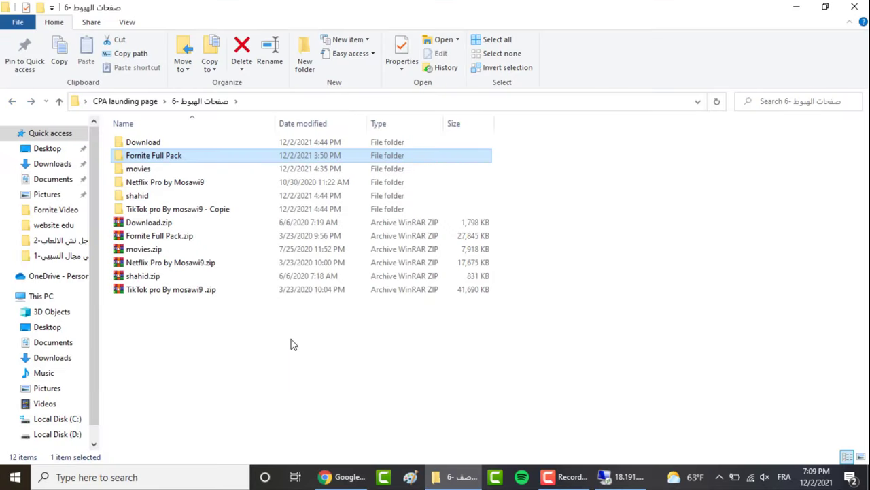
drag(187, 316, 170, 224)
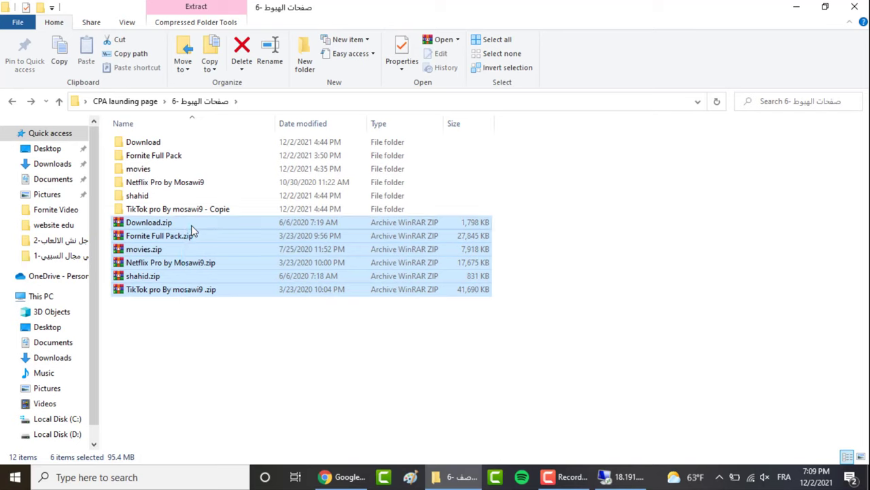